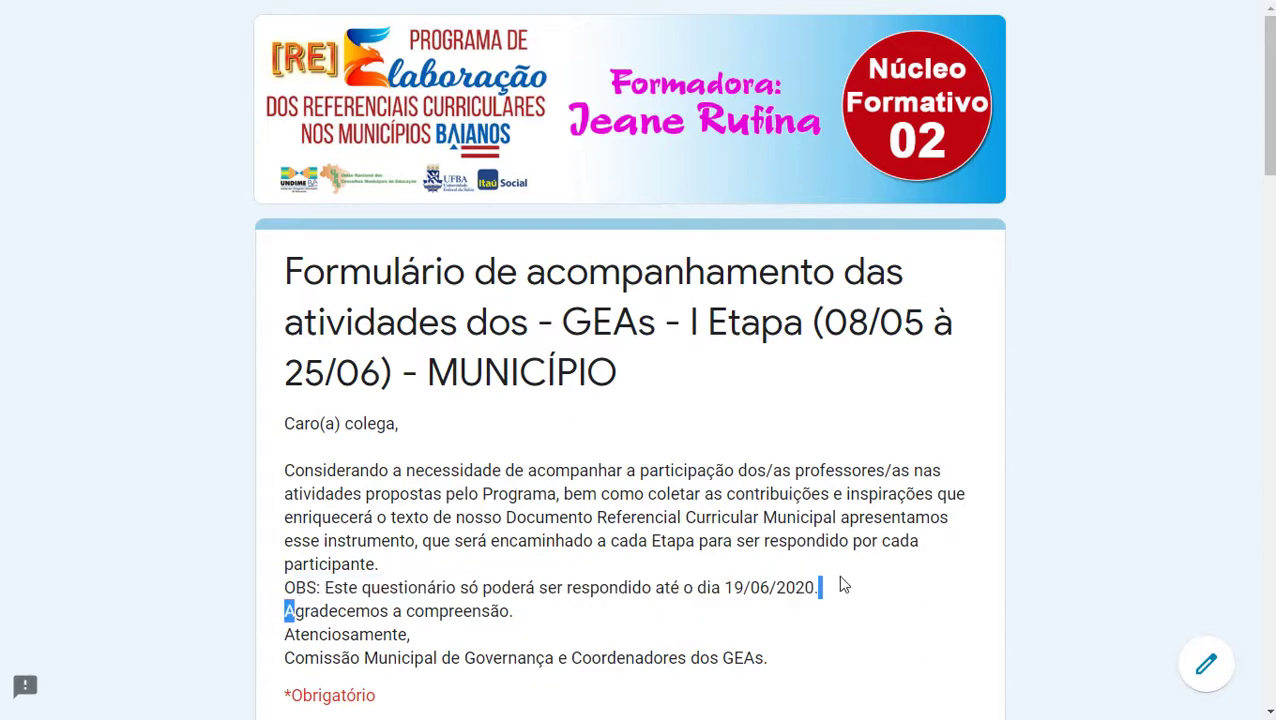
Step: Highlight the 19/06/2020 deadline and the *Obrigatório required-questions note in the introduction
click(820, 590)
drag(816, 592, 726, 593)
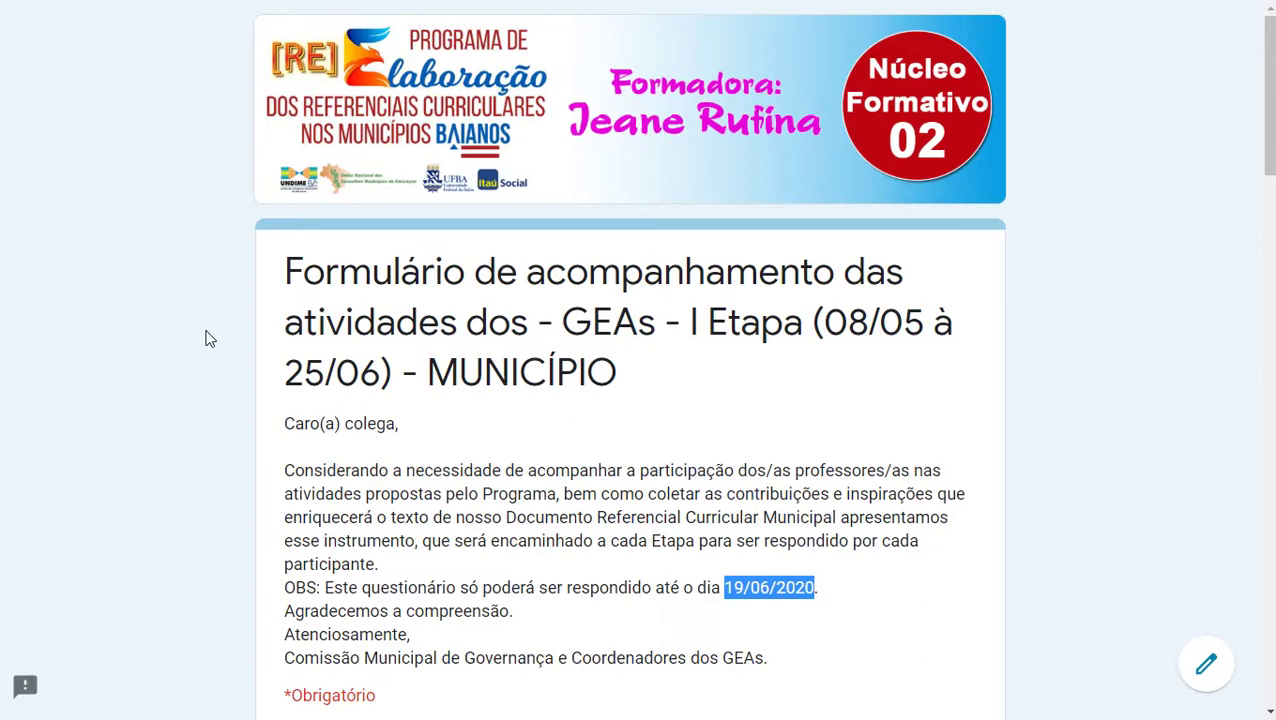
click(209, 339)
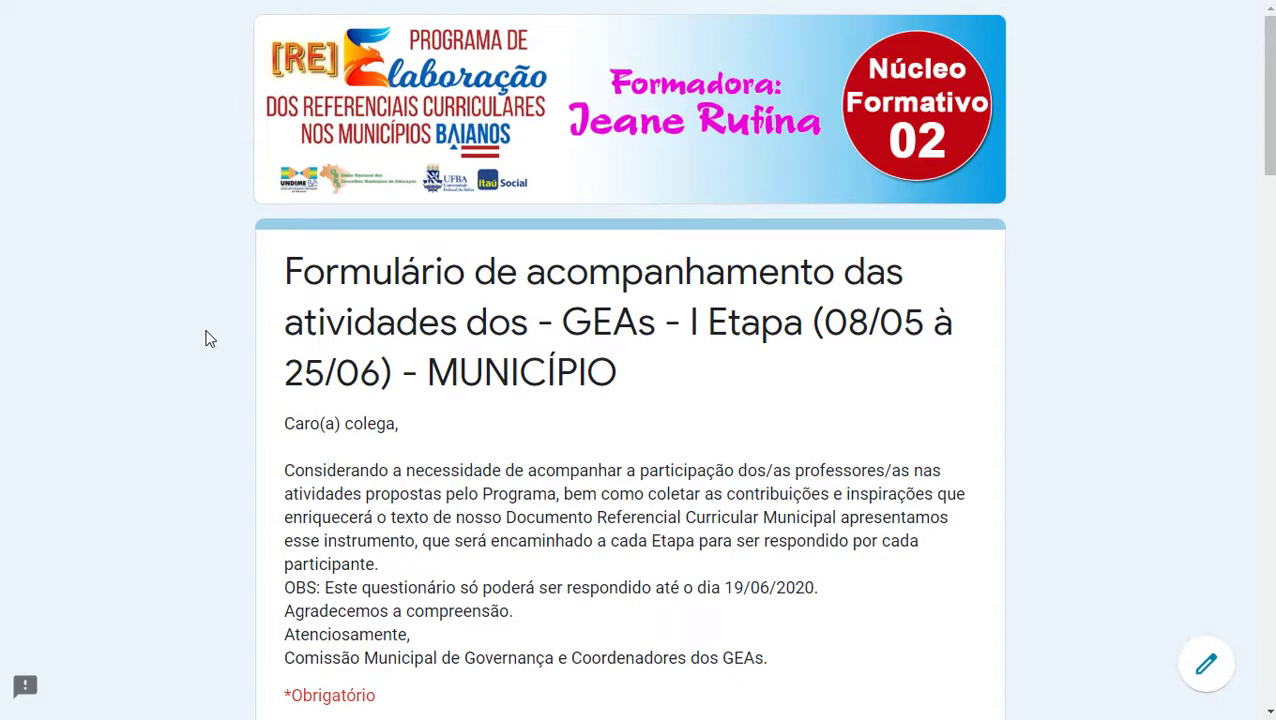
scroll(209, 339, down, 4)
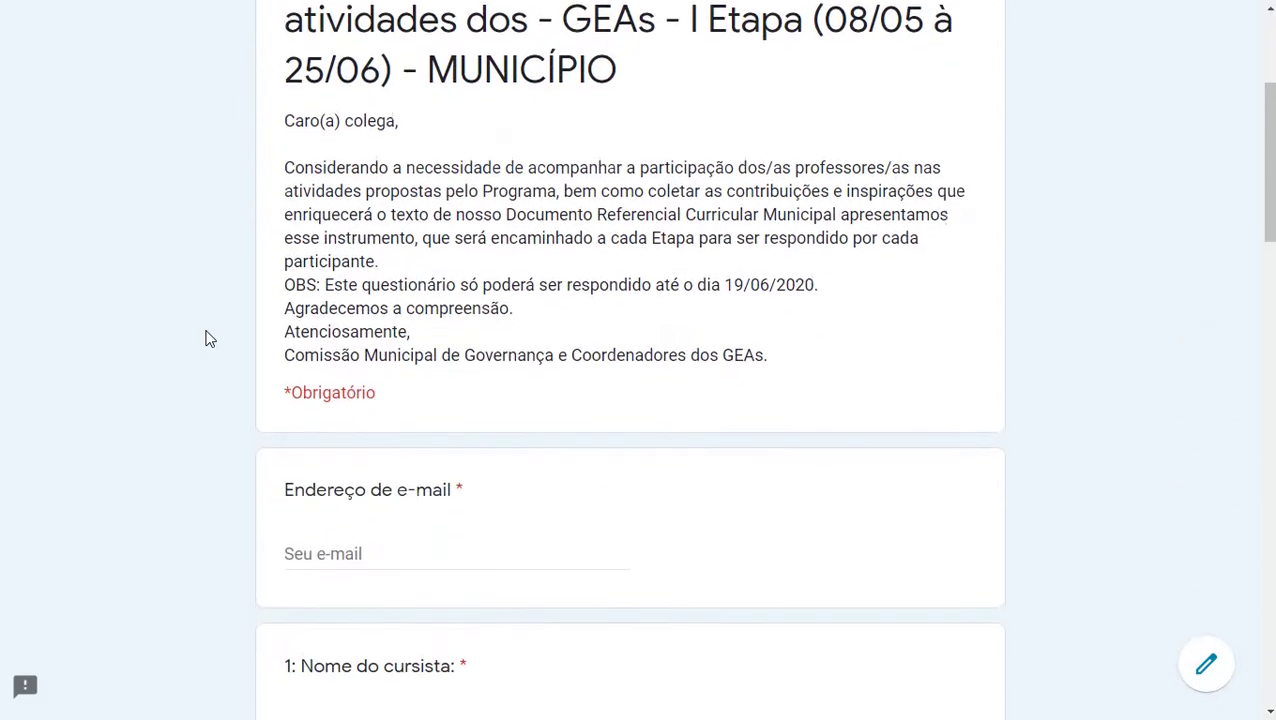
drag(285, 313, 386, 328)
click(314, 320)
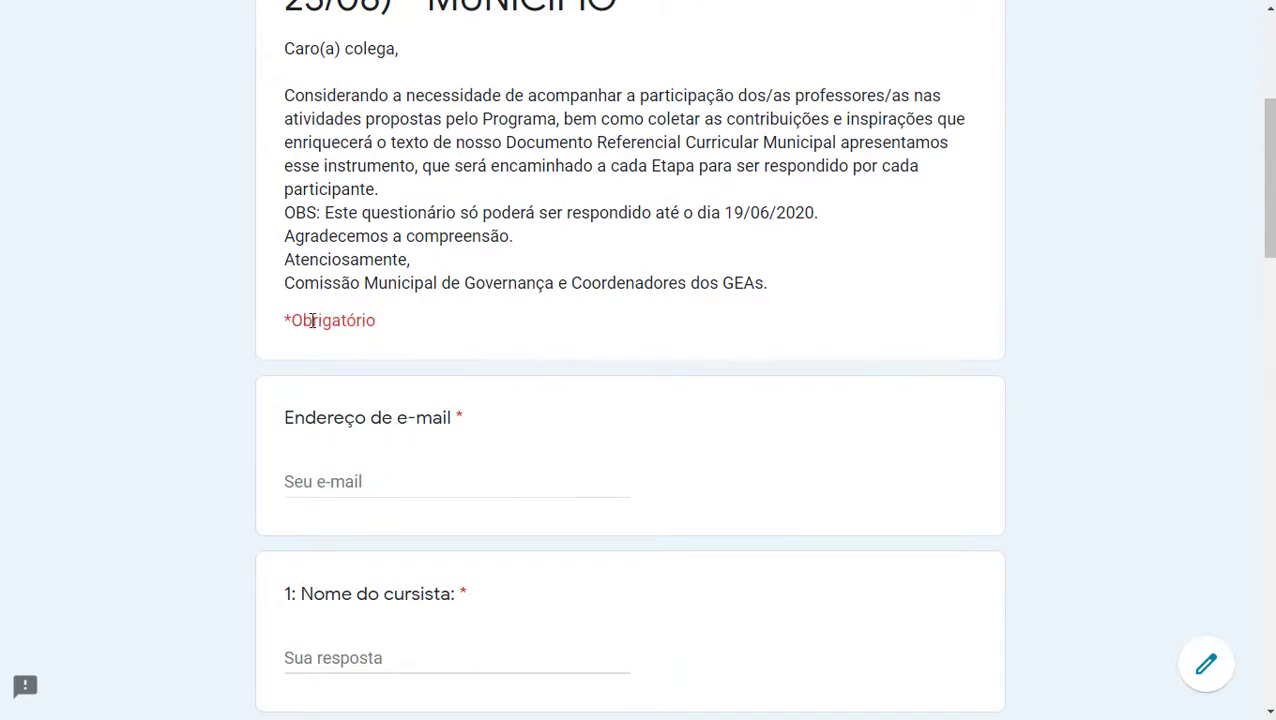
drag(289, 320, 284, 322)
scroll(470, 365, down, 2)
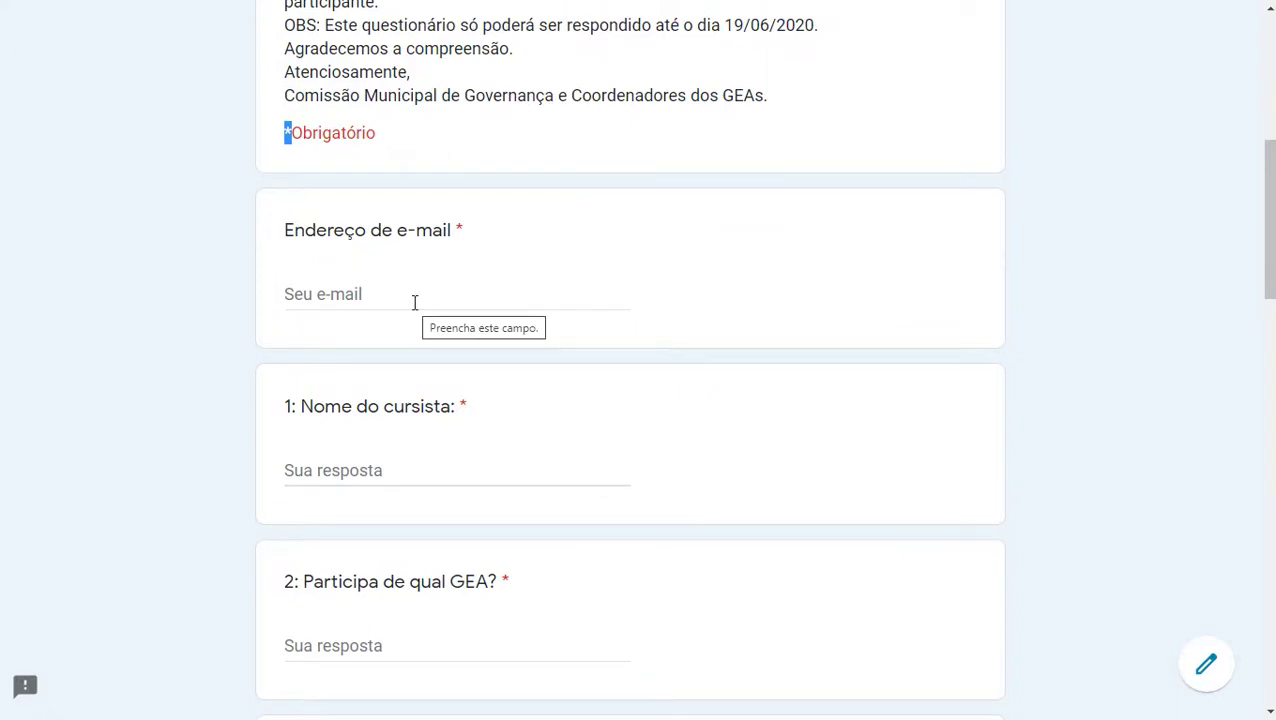
click(464, 232)
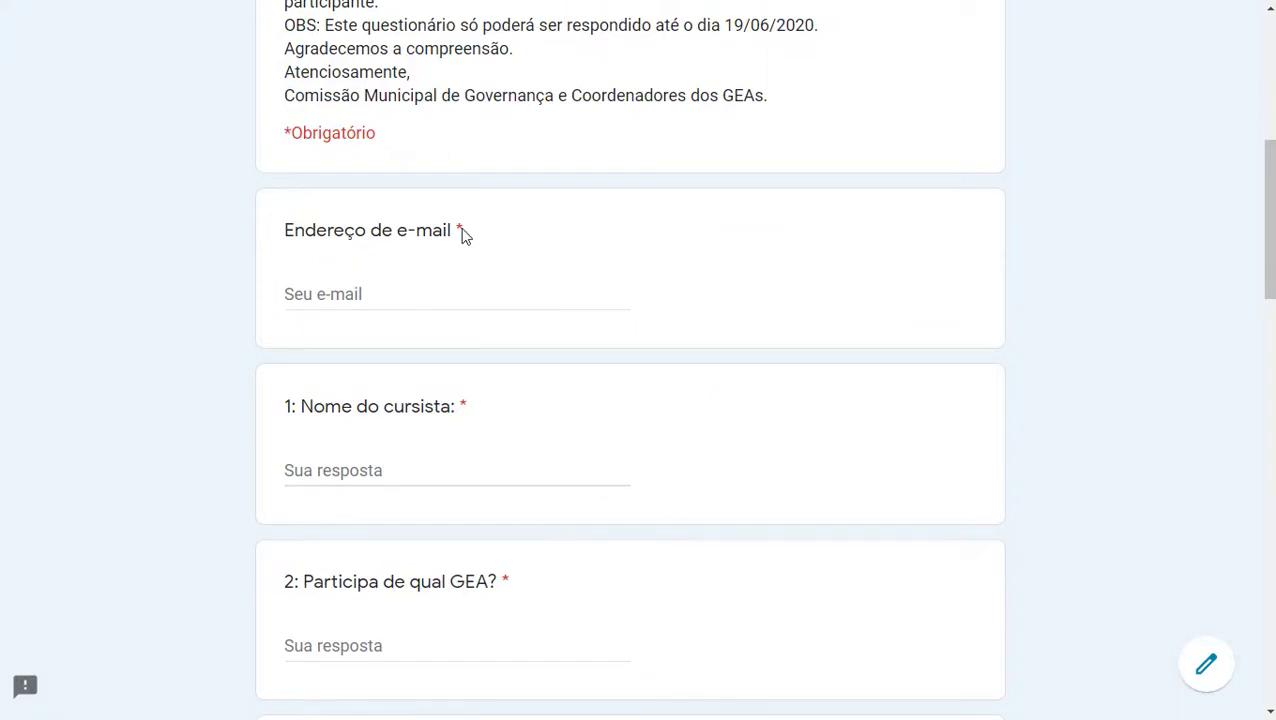
Step: Enter the respondent's Gmail address in the Endereço de e-mail field, correcting typos
click(369, 292)
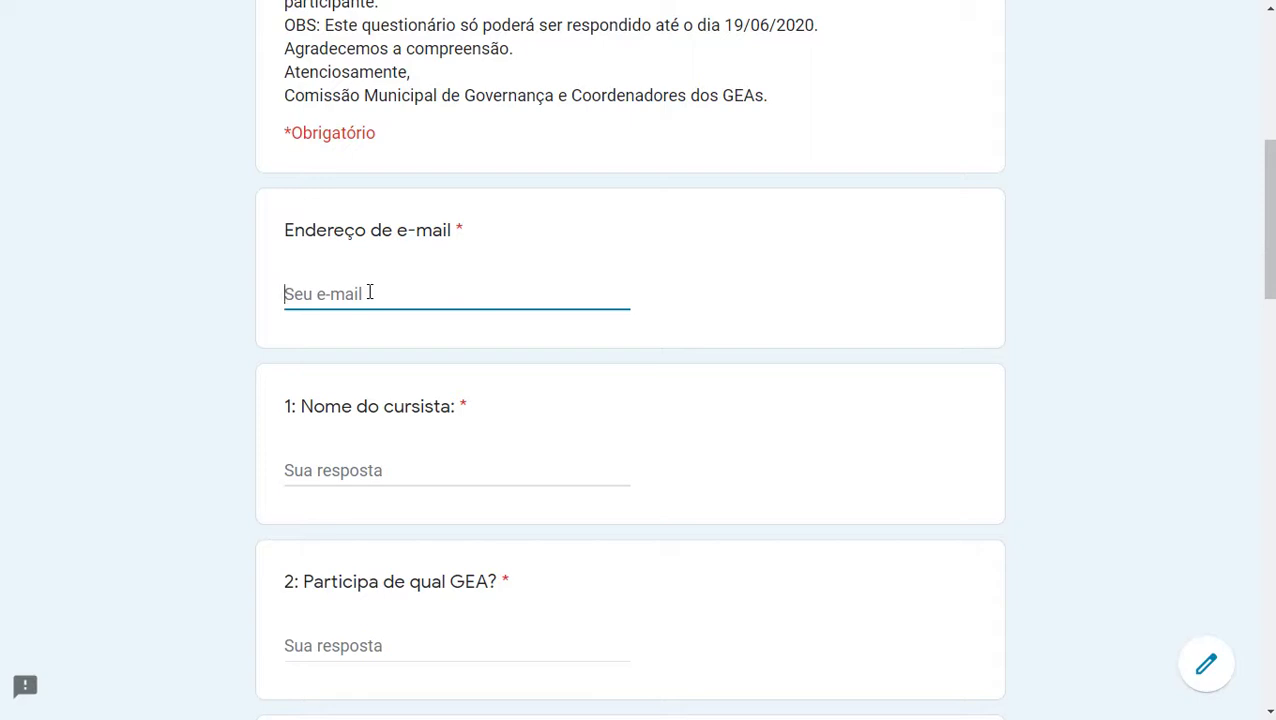
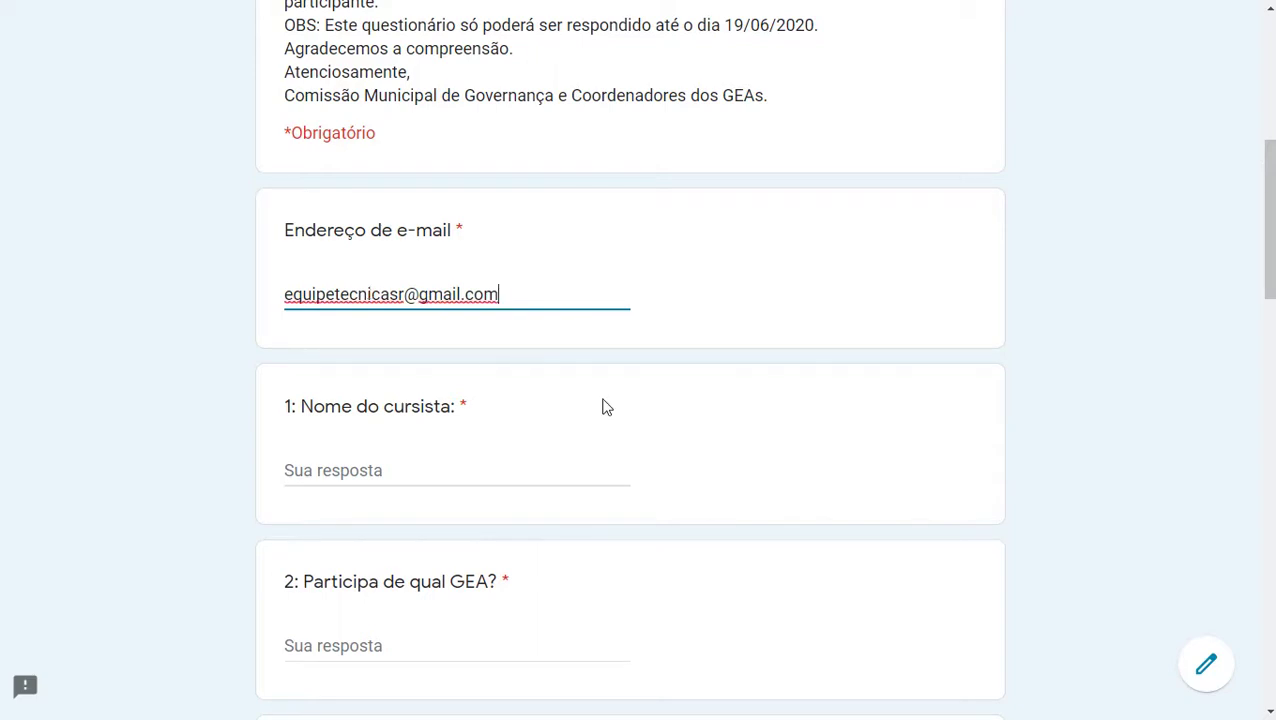
scroll(604, 405, down, 4)
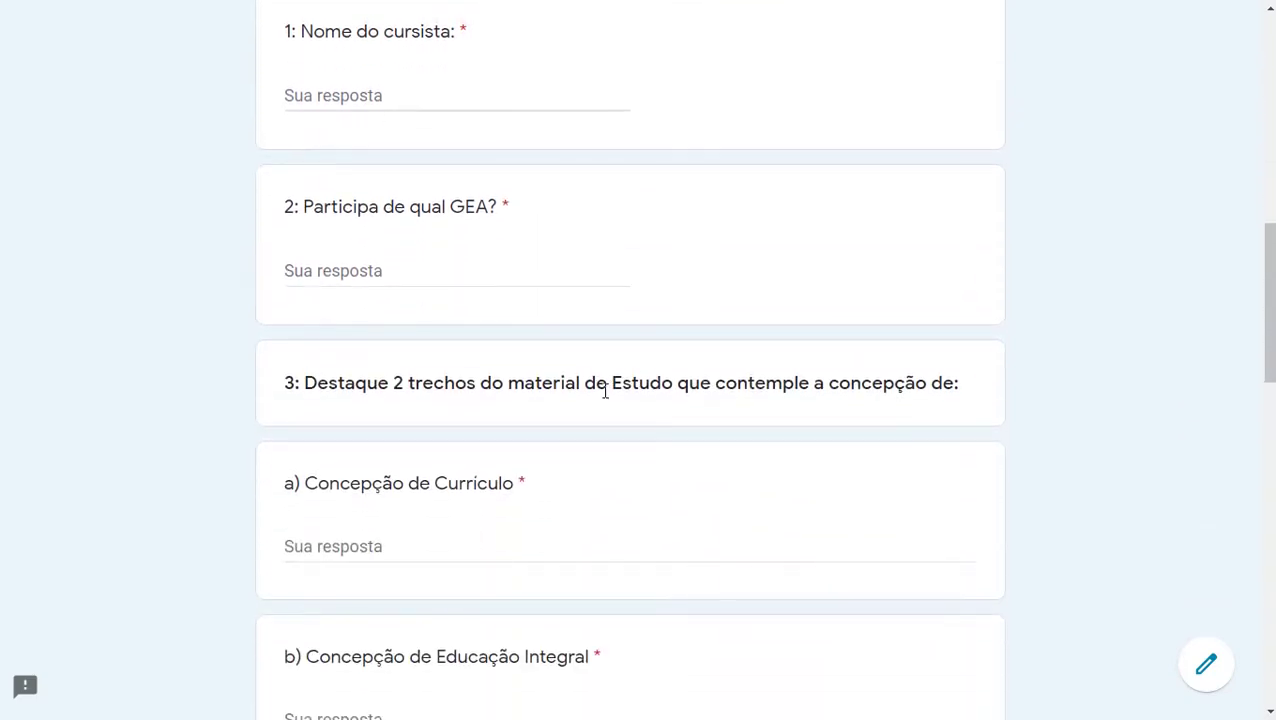
scroll(604, 390, up, 1)
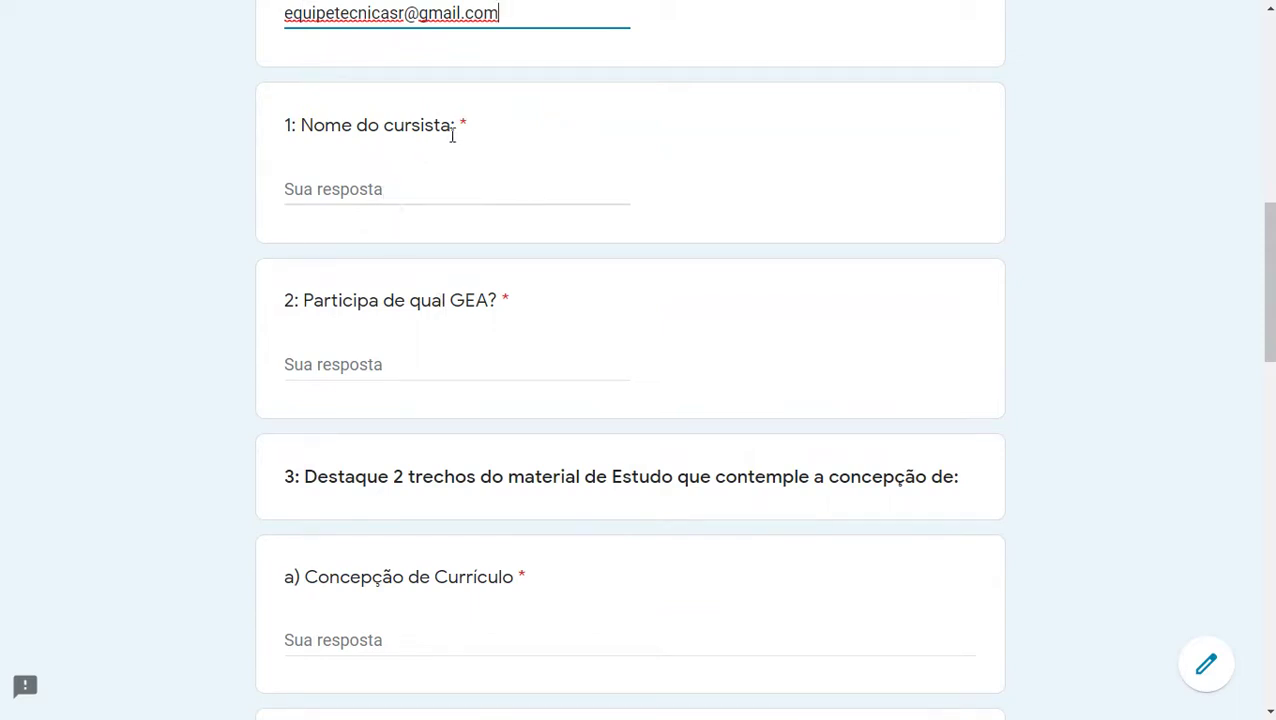
Step: Enter the participant's full name in the Nome do cursista field
click(427, 179)
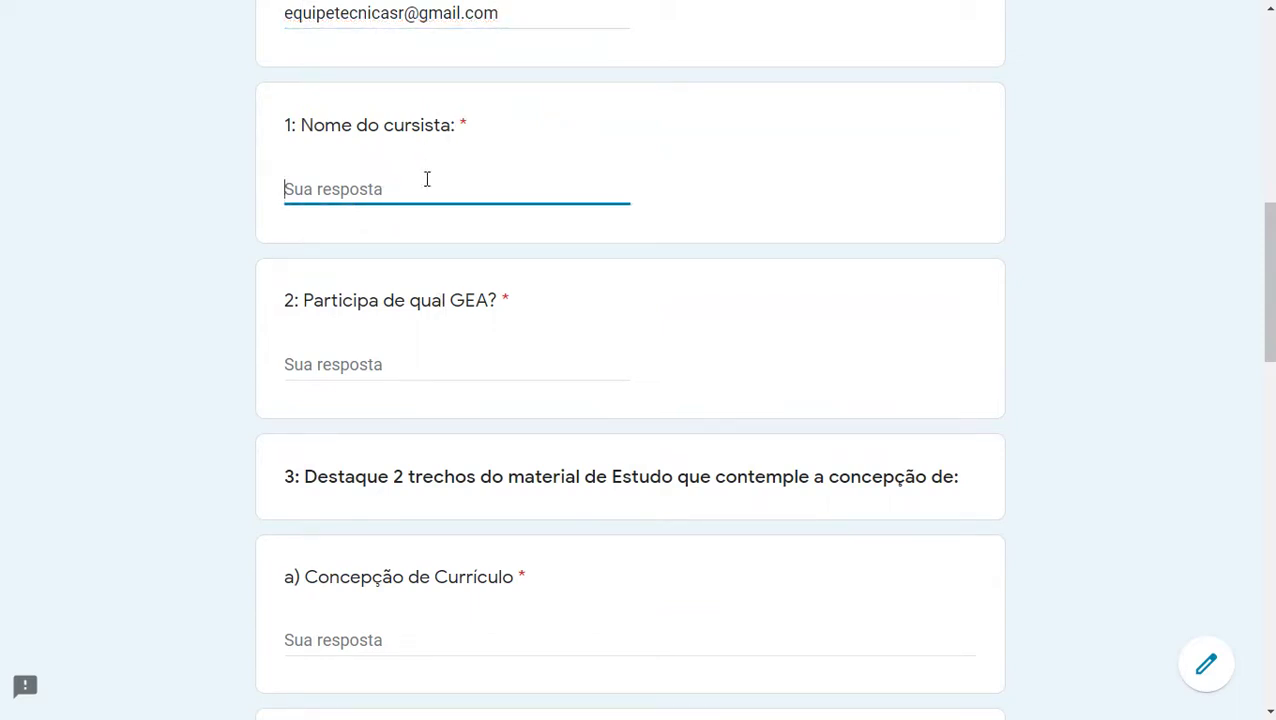
text(Q)
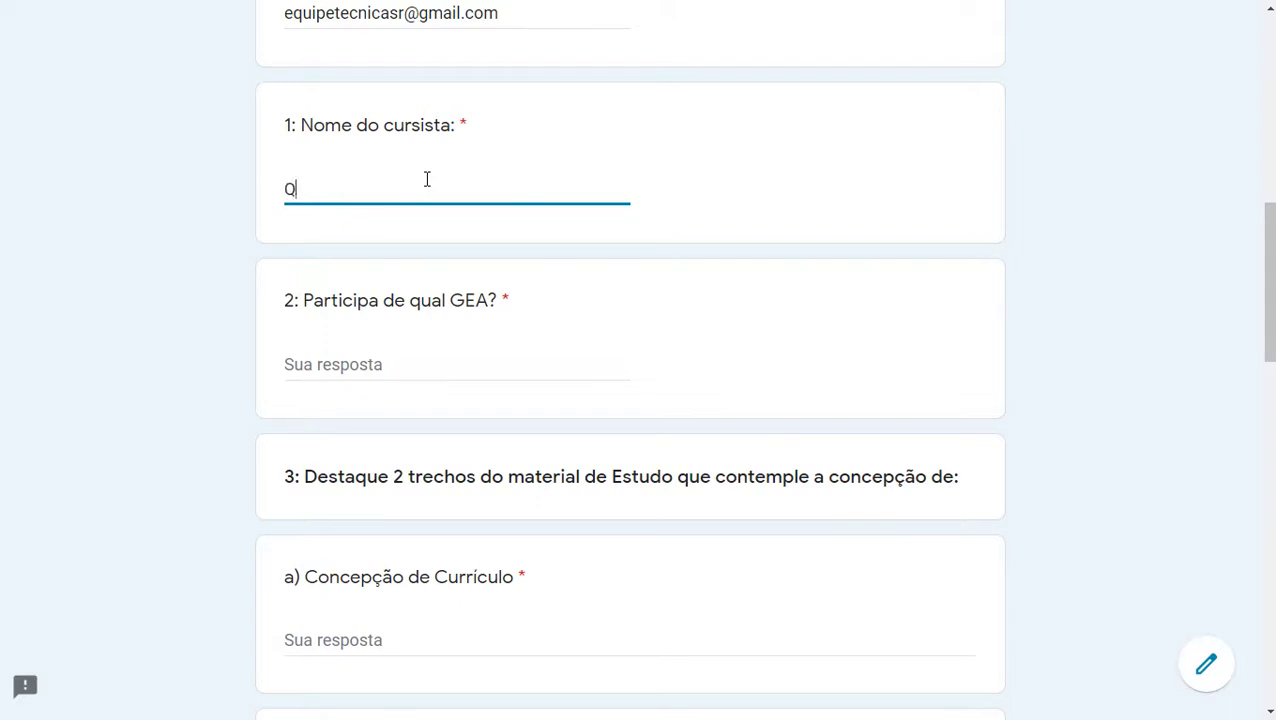
key(BackSpace)
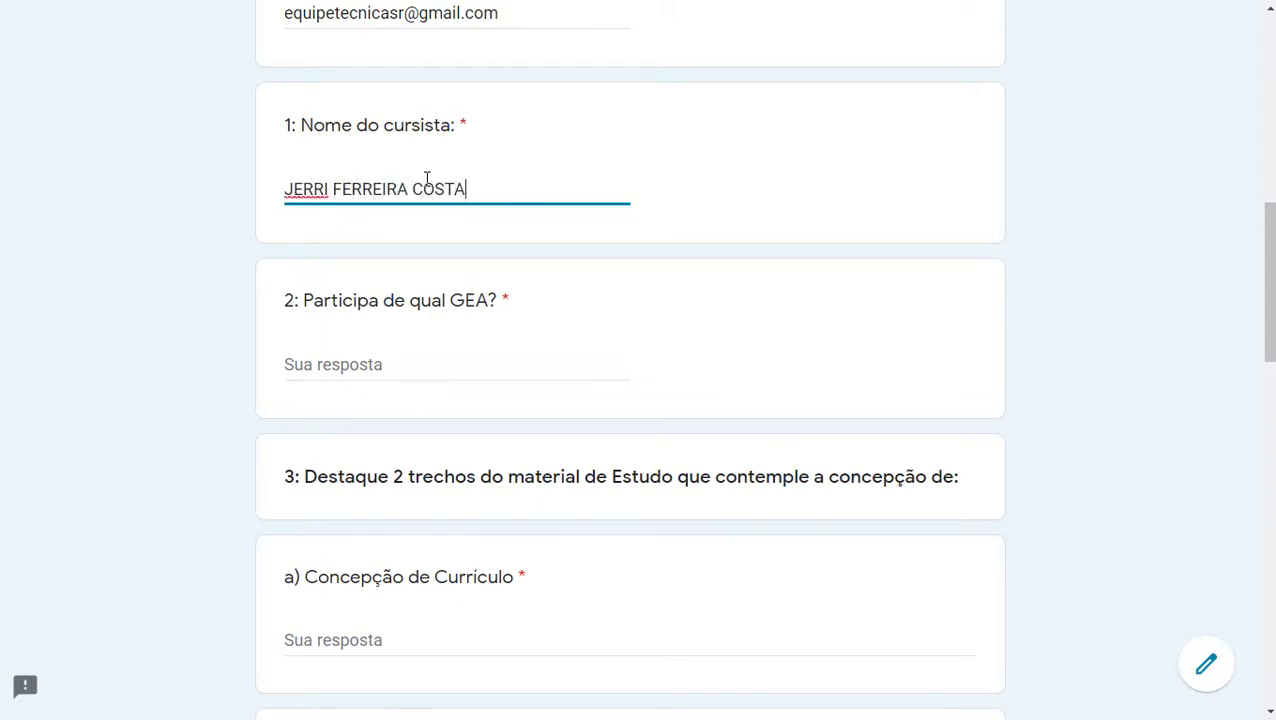
Step: Answer 'Participa de qual GEA?' with XXXXXXXX
scroll(553, 276, down, 2)
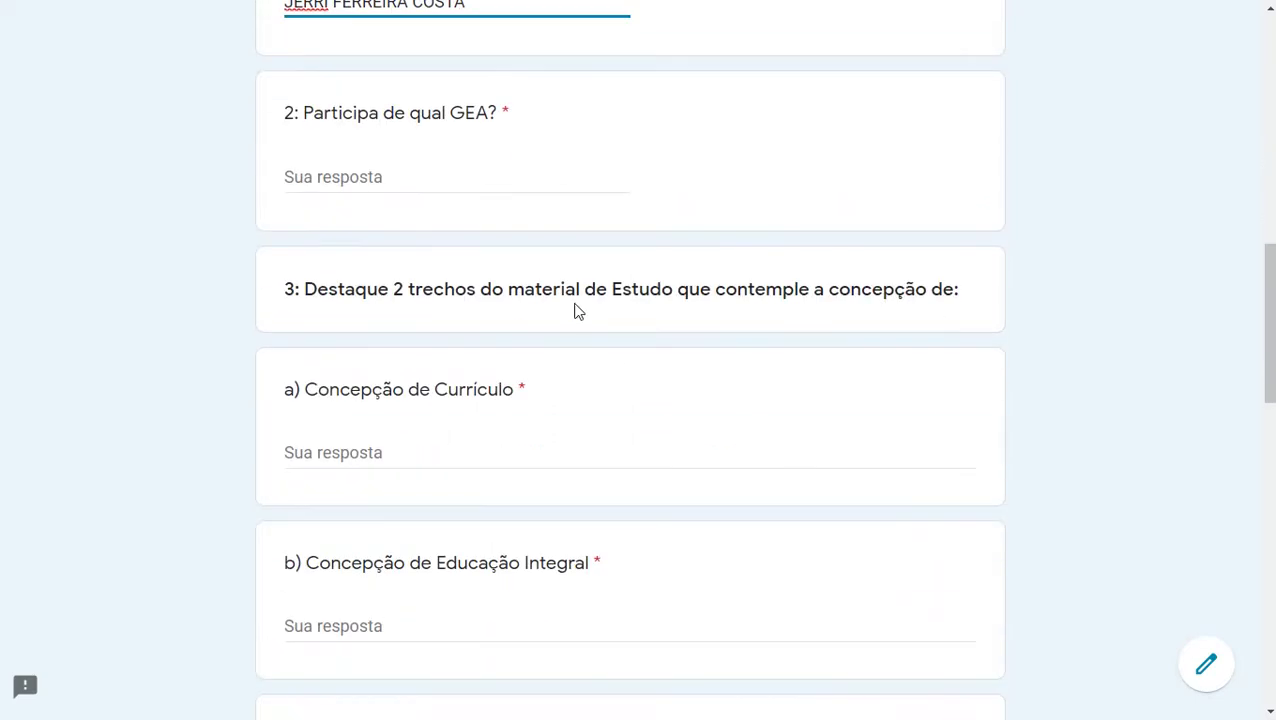
click(349, 175)
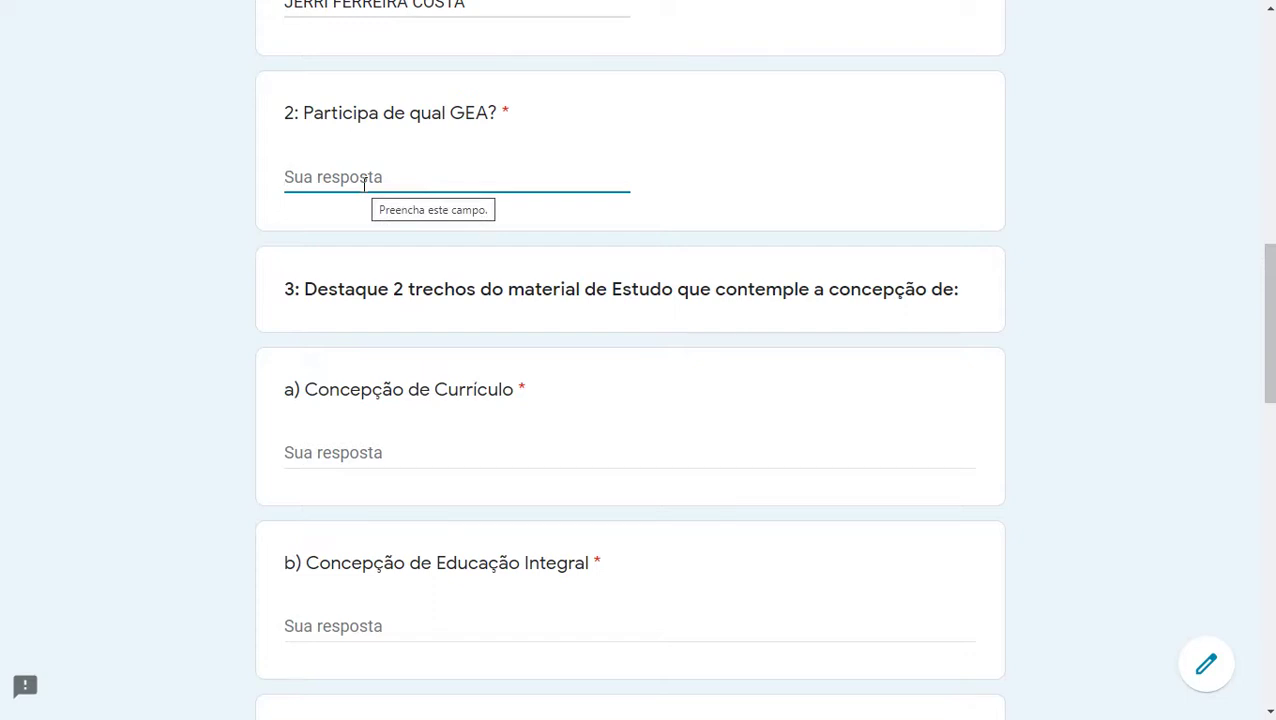
text(XXXXXXXX)
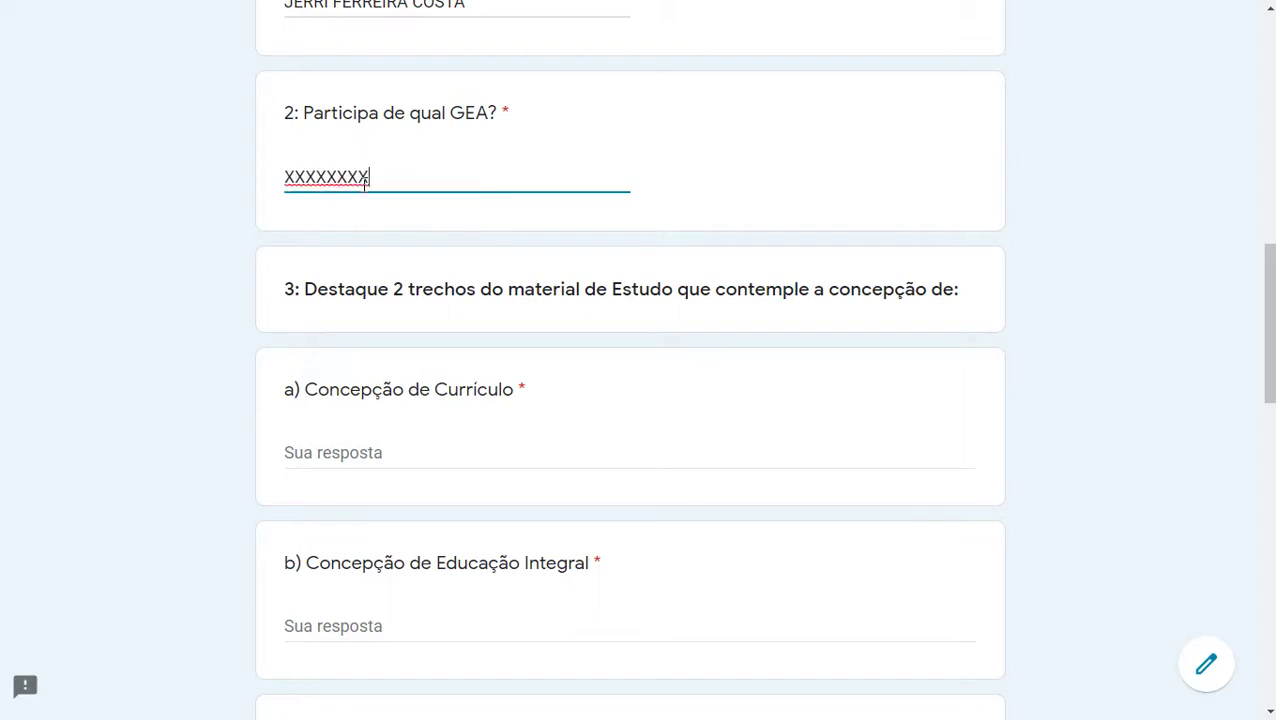
scroll(391, 180, down, 2)
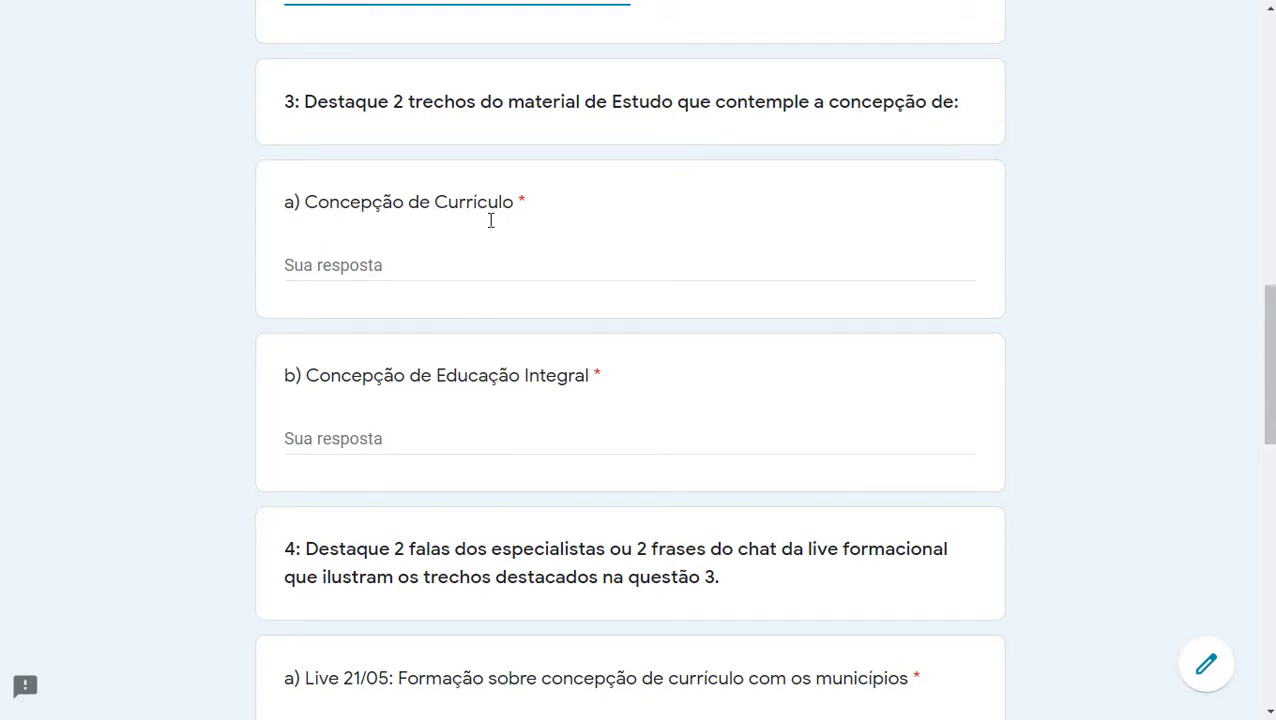
Step: Answer 3a Concepção de Currículo with 'Texto......', fixing typos
click(415, 262)
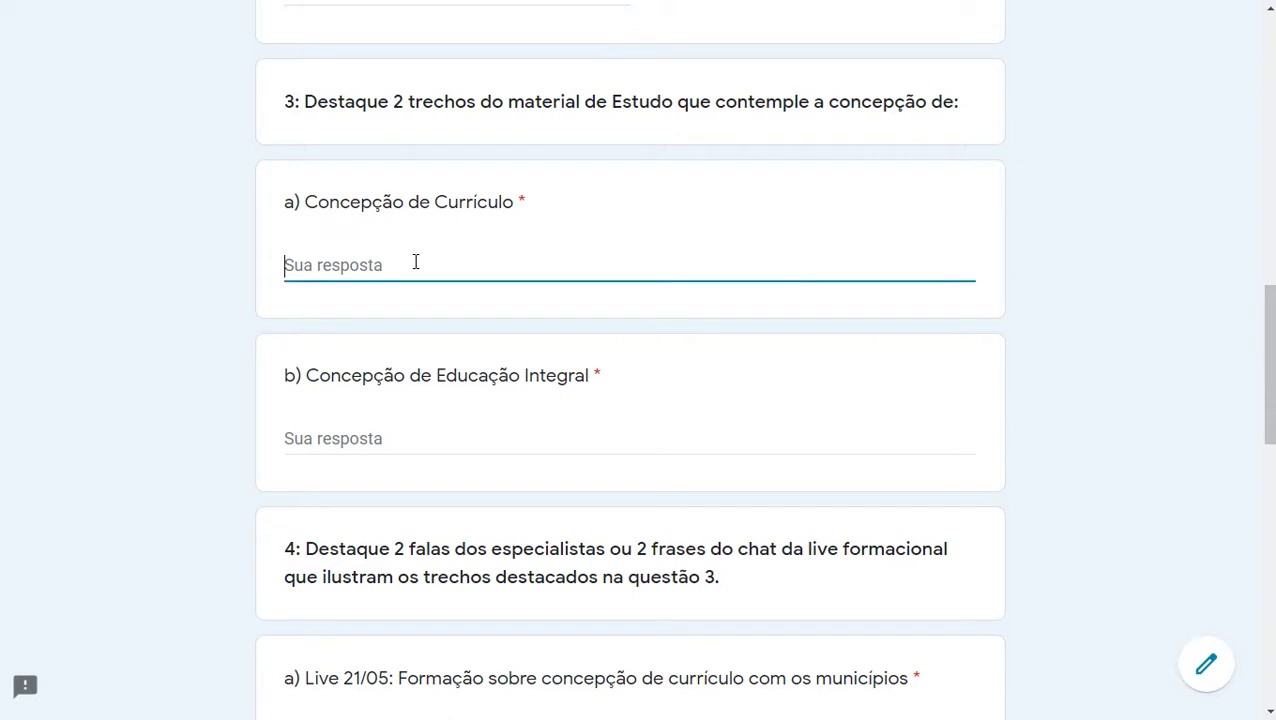
text(Ol)
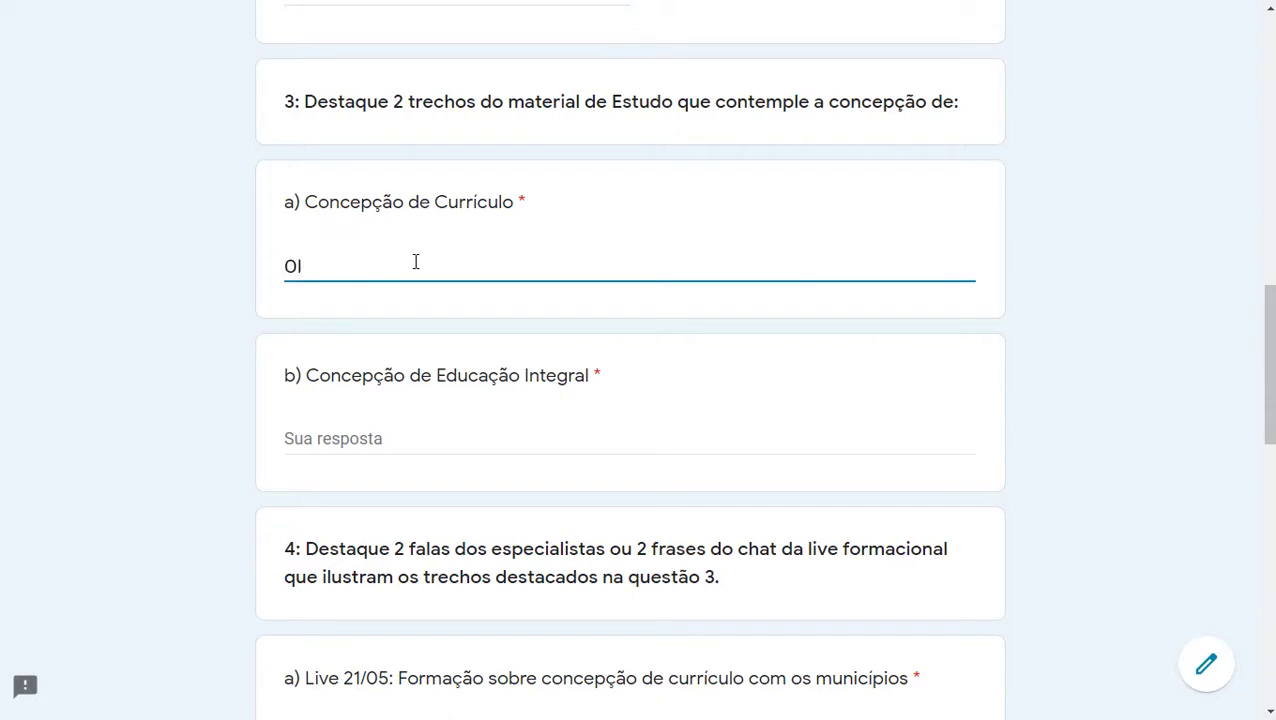
key(BackSpace)
key(BackSpace)
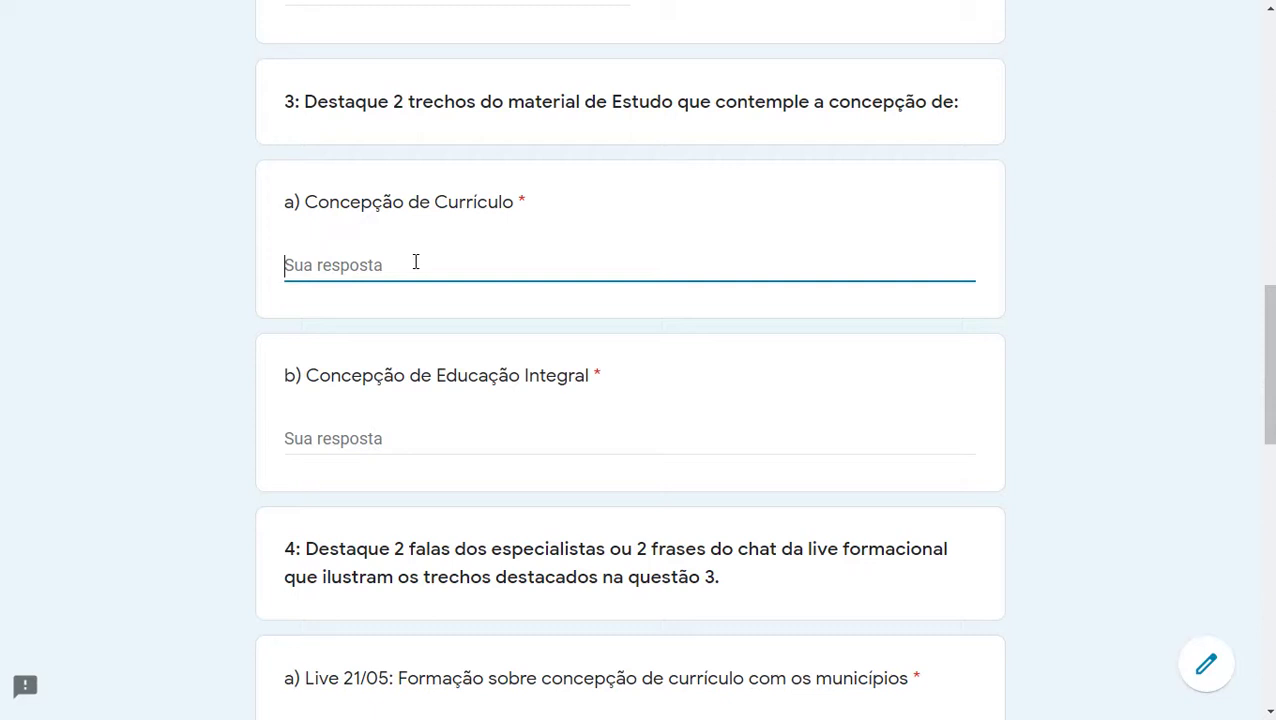
text(tEX)
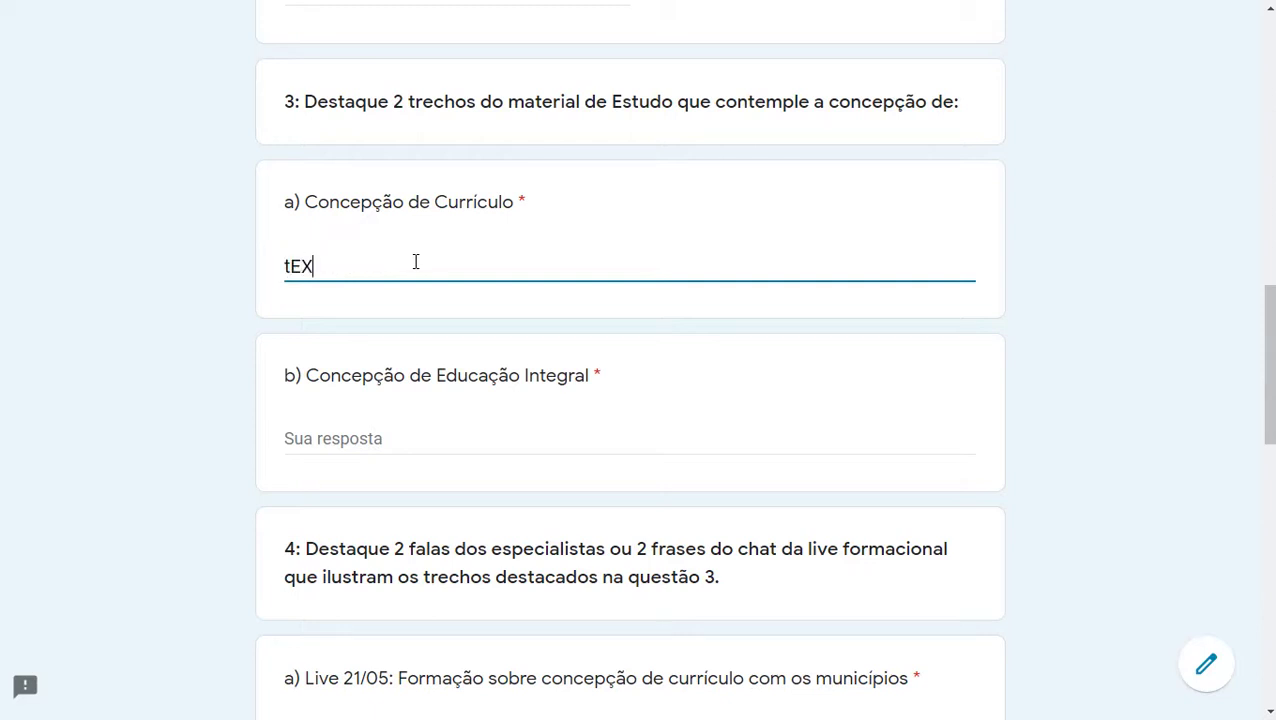
key(BackSpace)
key(BackSpace)
key(BackSpace)
text(Teze)
key(BackSpace)
key(BackSpace)
text(xto......)
scroll(427, 362, down, 1)
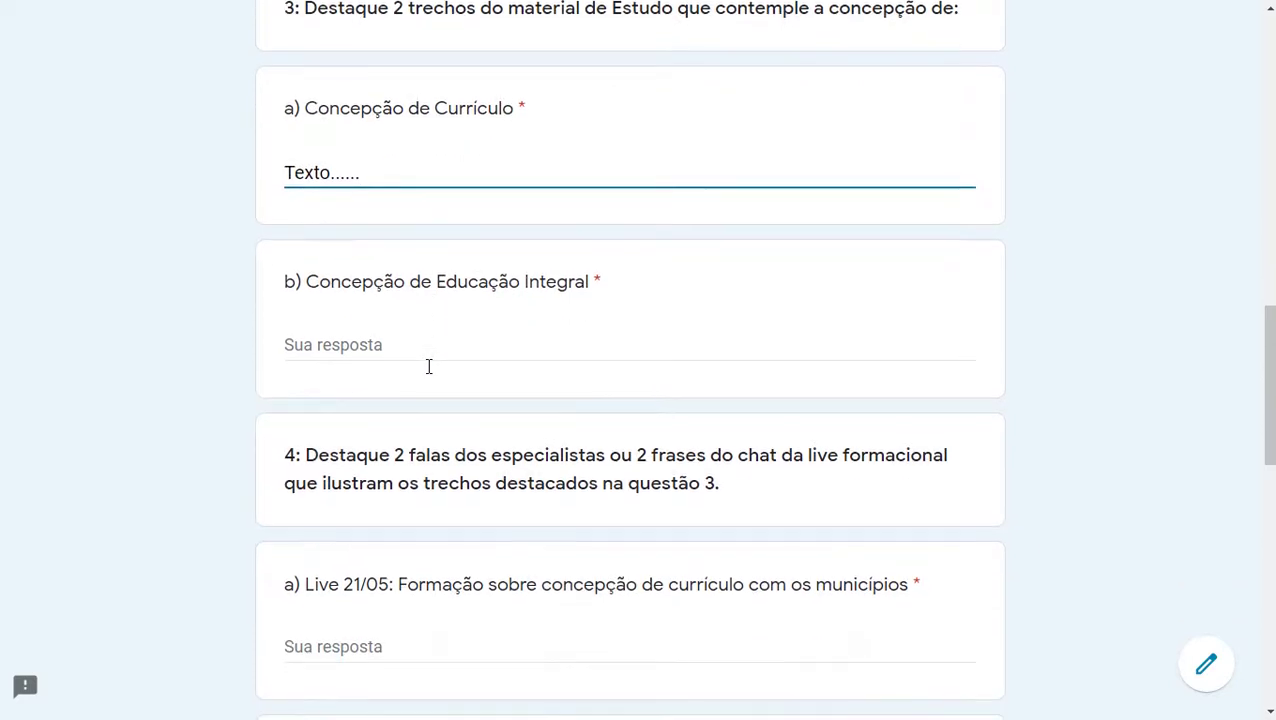
Step: Enter 'Texto......' for 3b Concepção de Educação Integral and scroll to question 4
click(432, 339)
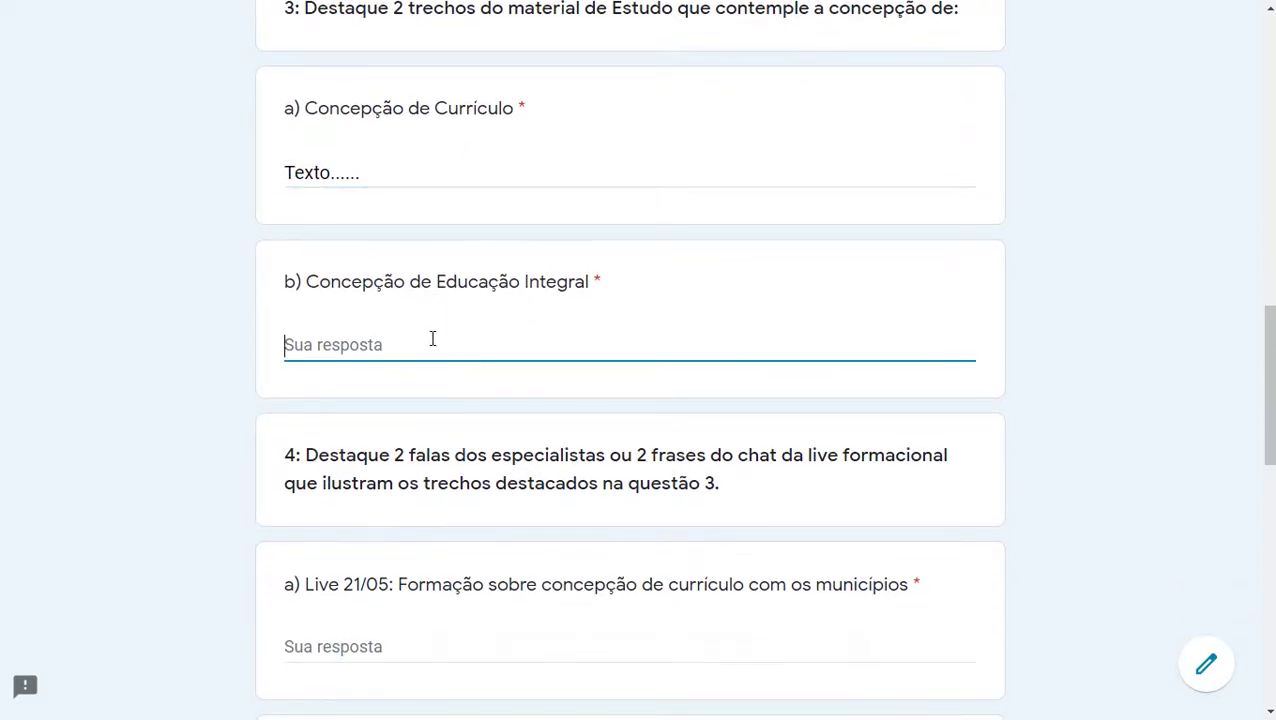
text(Texto......)
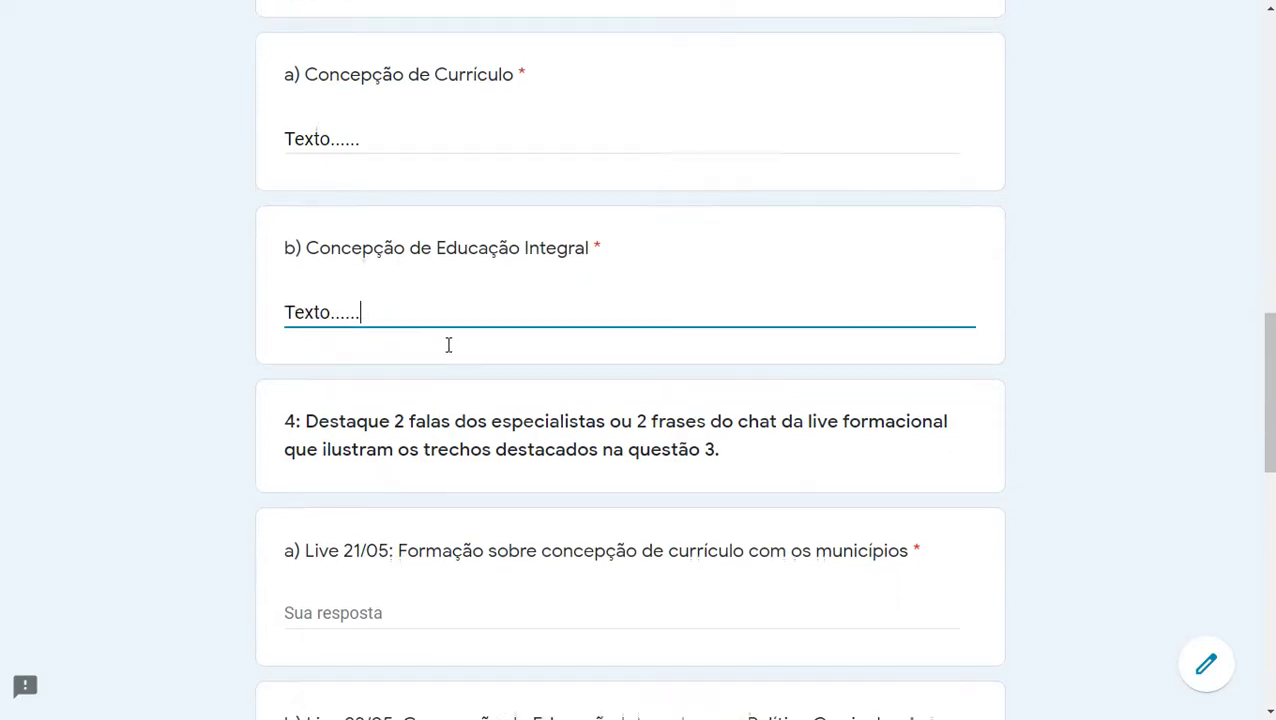
scroll(420, 325, down, 2)
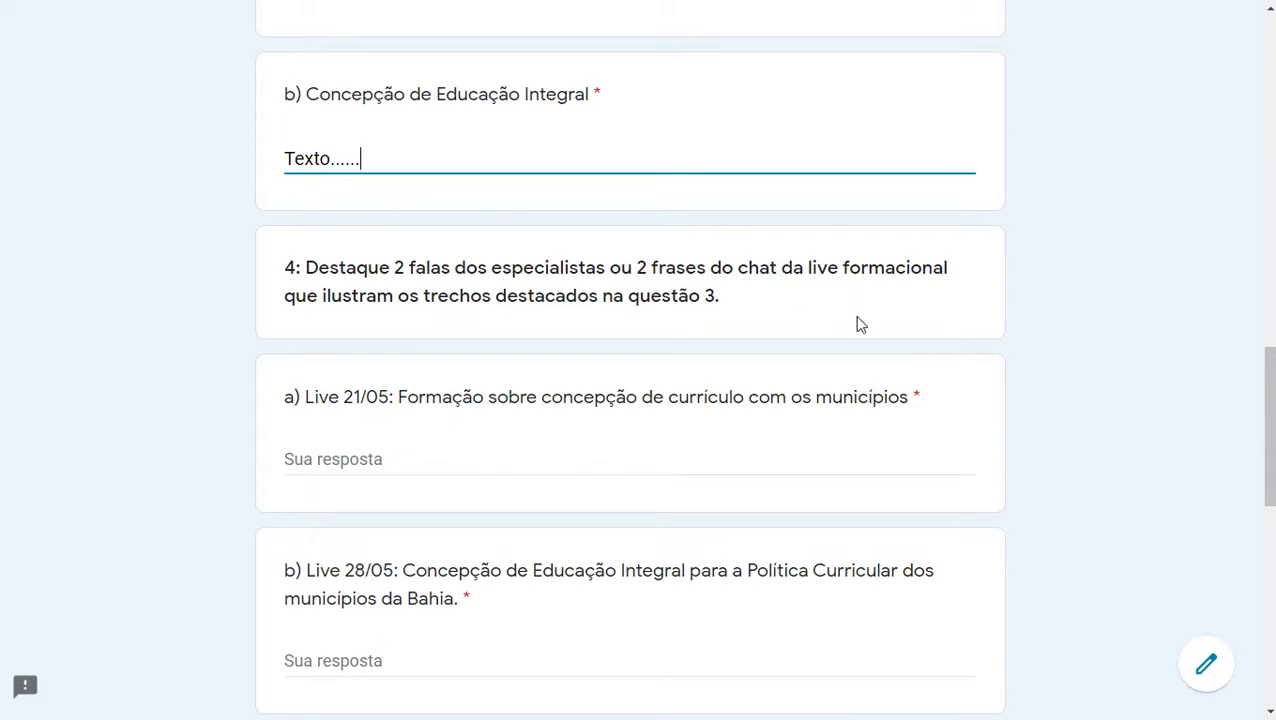
scroll(858, 325, up, 1)
scroll(858, 325, down, 2)
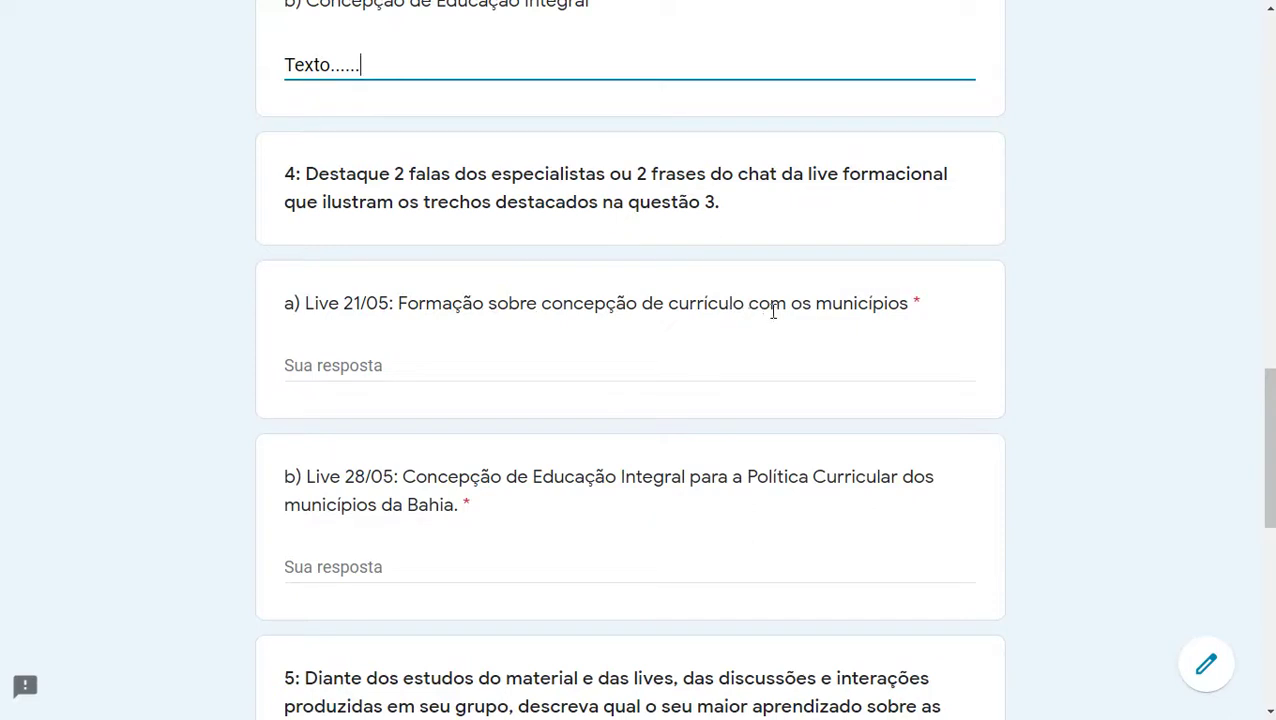
Step: Answer question 4a about the 21/05 live with 'Texto....'
click(385, 368)
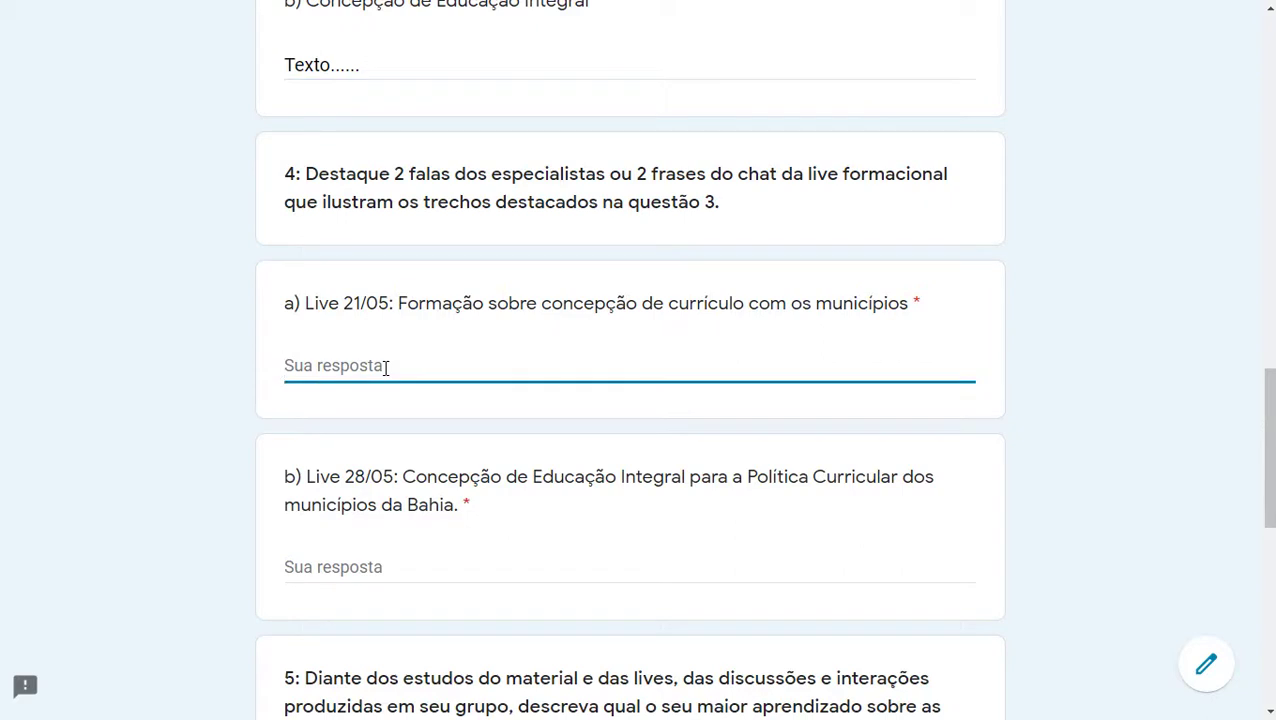
text(Te)
text(a)
key(BackSpace)
text(o....)
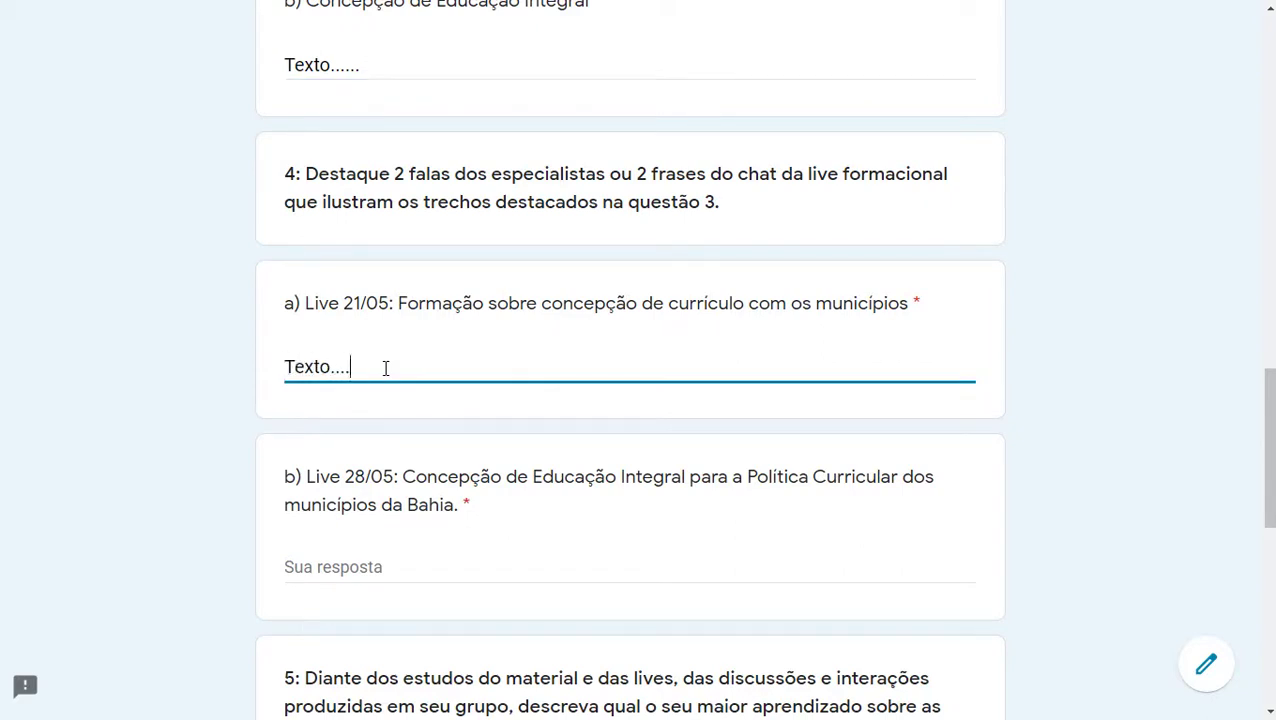
scroll(385, 368, down, 2)
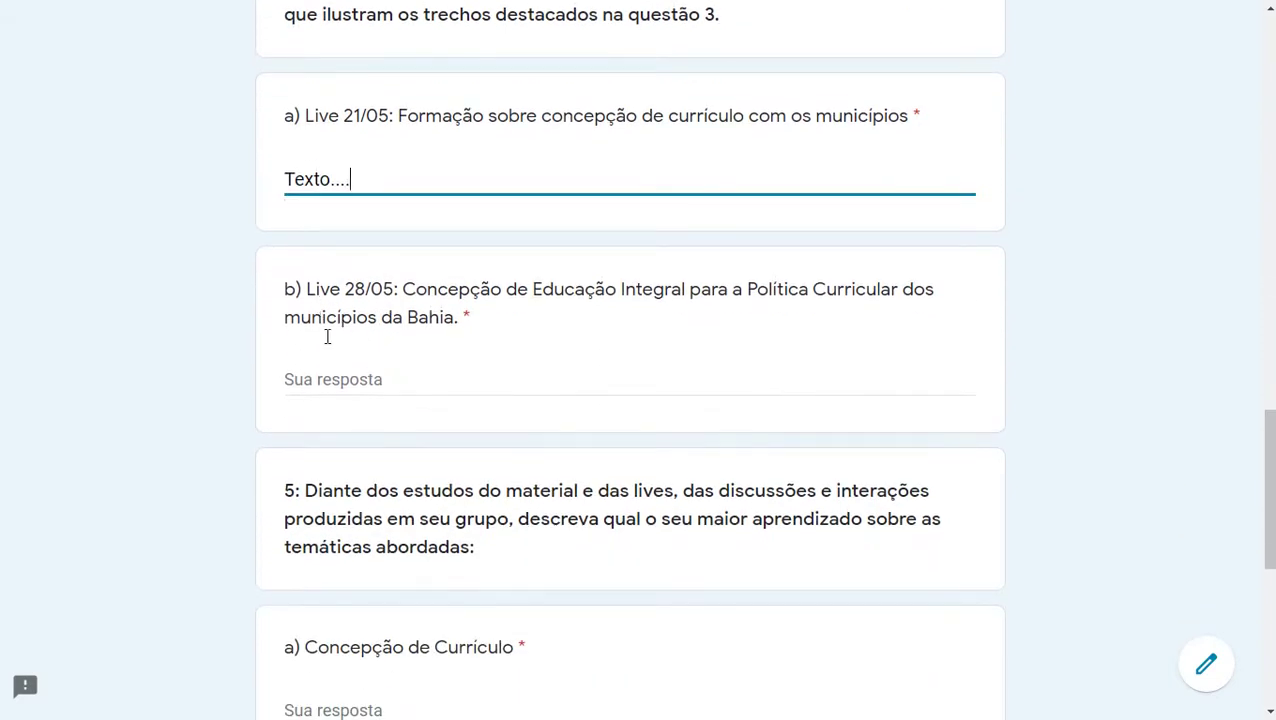
Step: Answer question 4b about the 28/05 live with 'Texto......'
click(321, 377)
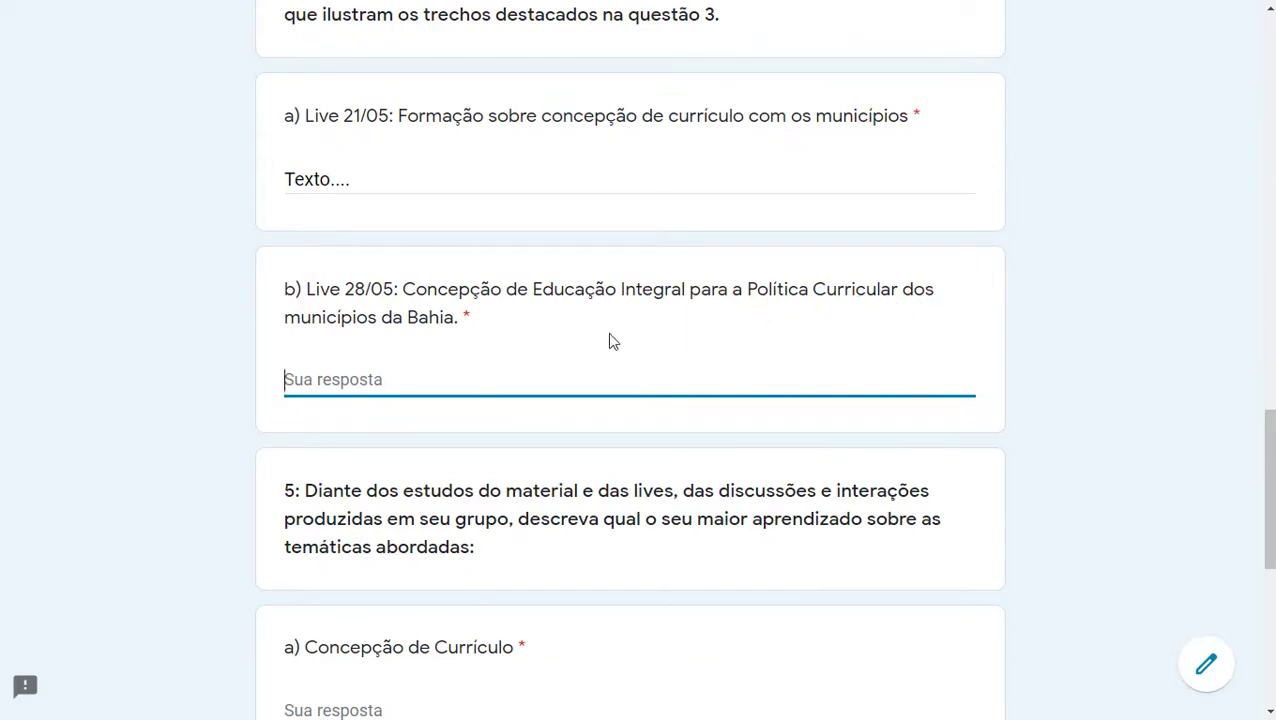
text(Te)
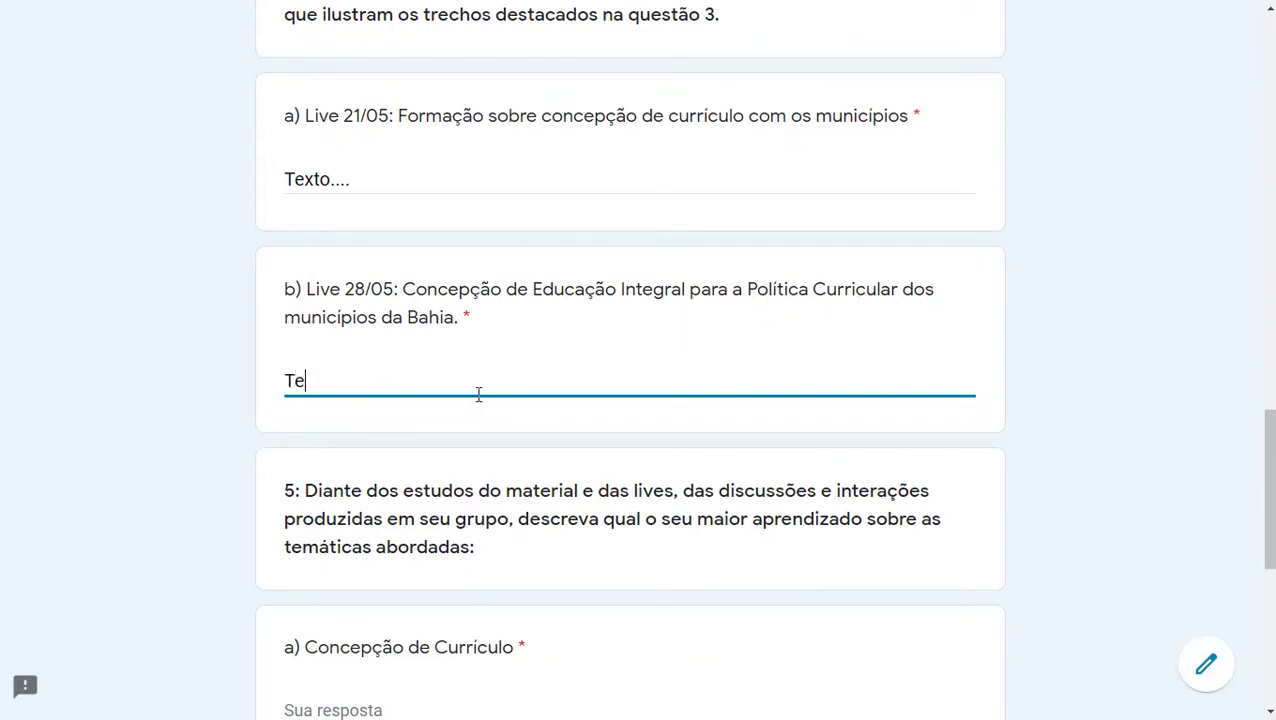
text(xto......)
scroll(481, 410, down, 2)
scroll(481, 410, down, 1)
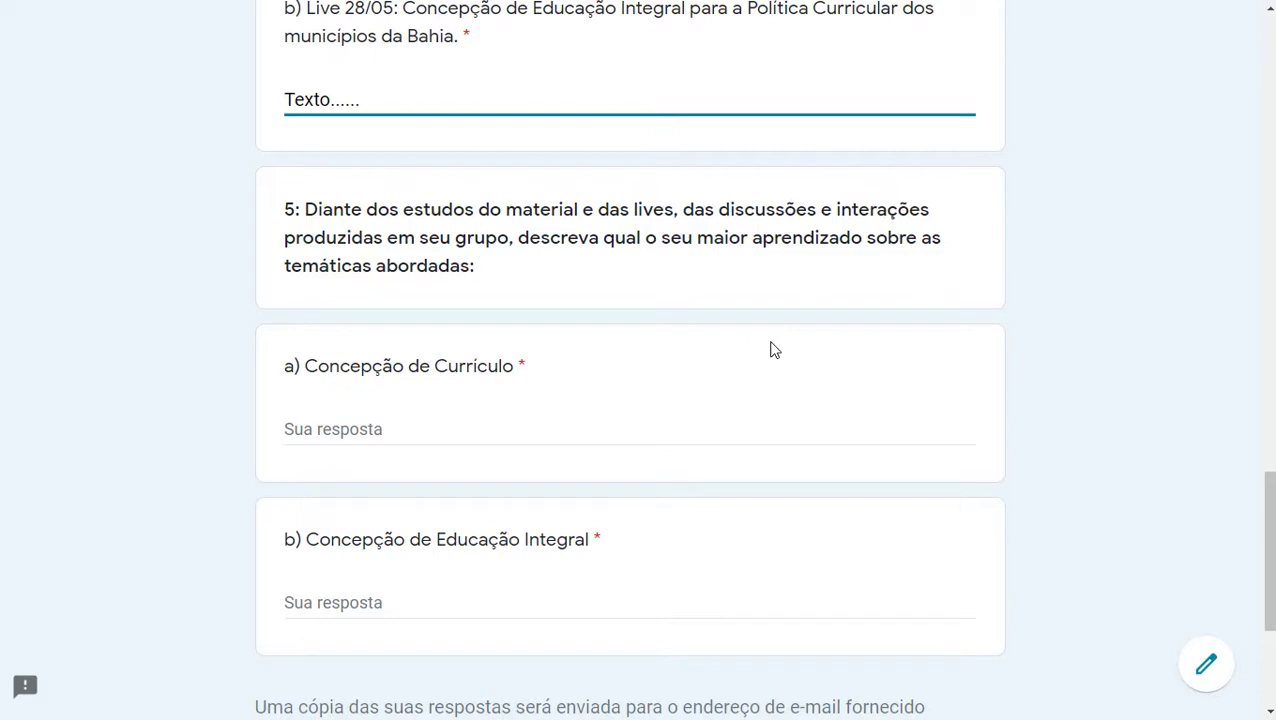
Step: Type 'Texto....' into 5a Concepção de Currículo and 'Texto.....' into 5b
scroll(507, 421, down, 3)
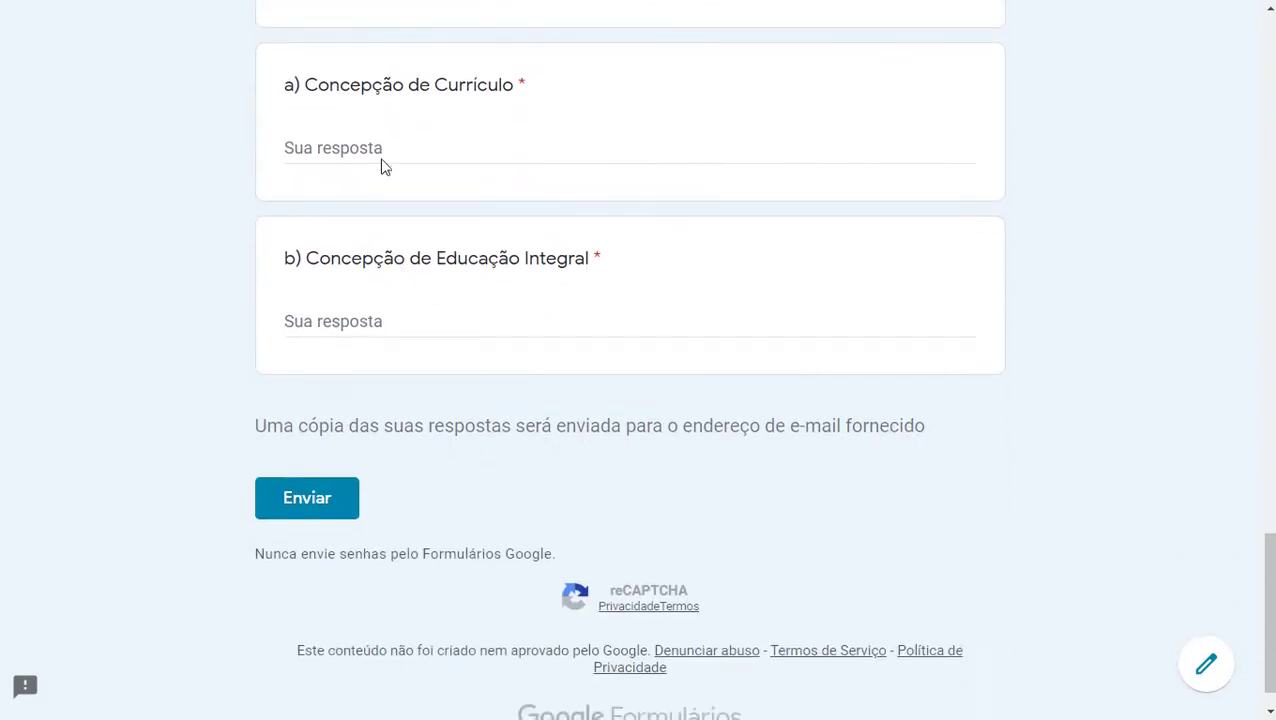
click(382, 150)
text(Te)
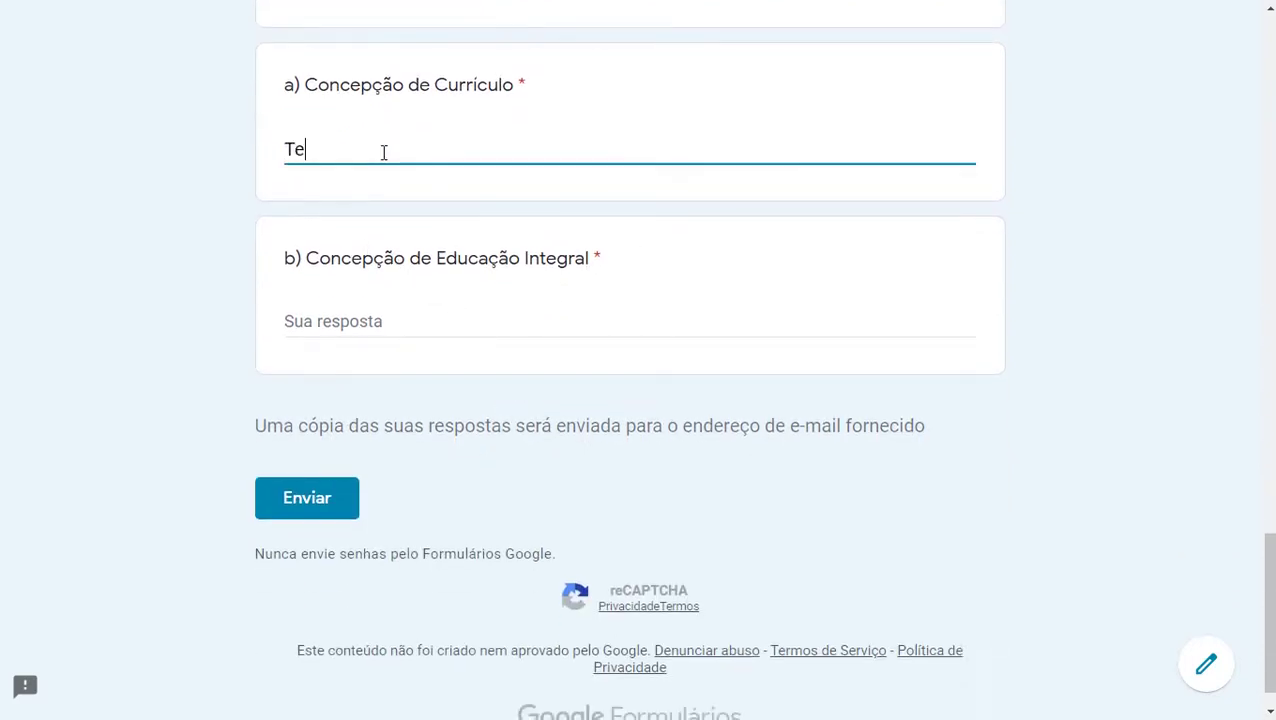
text(xto....)
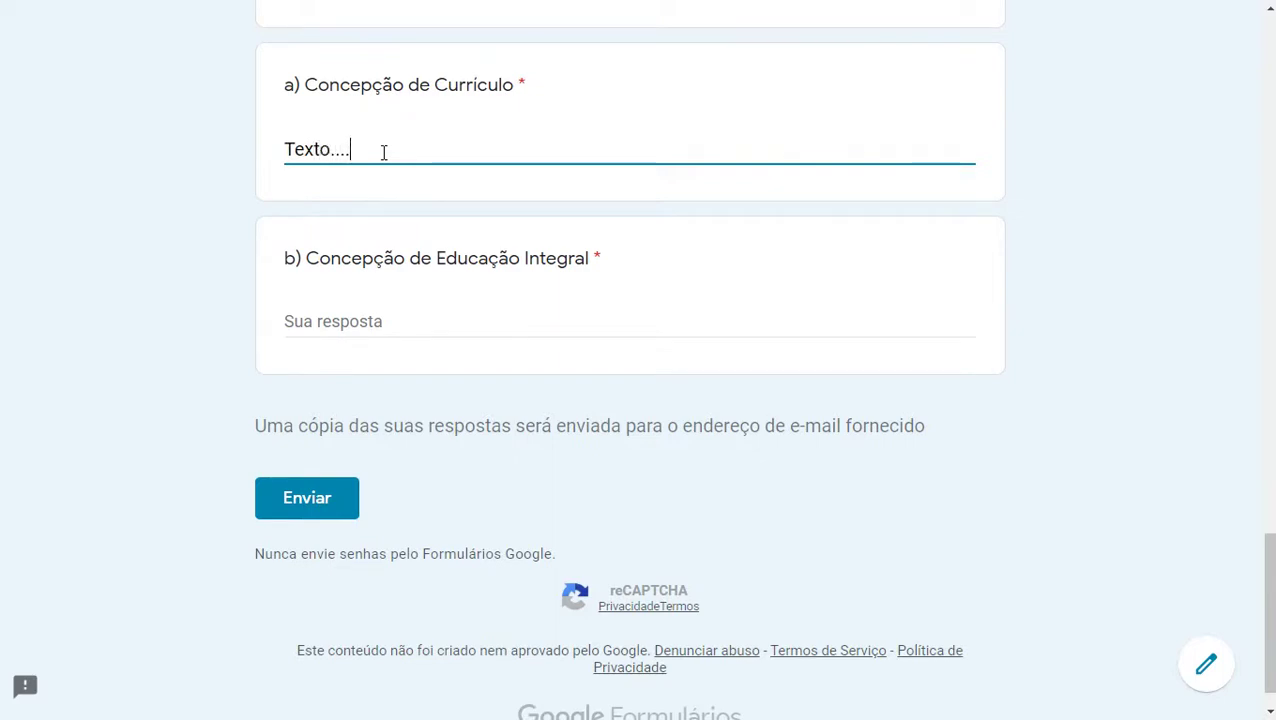
click(402, 320)
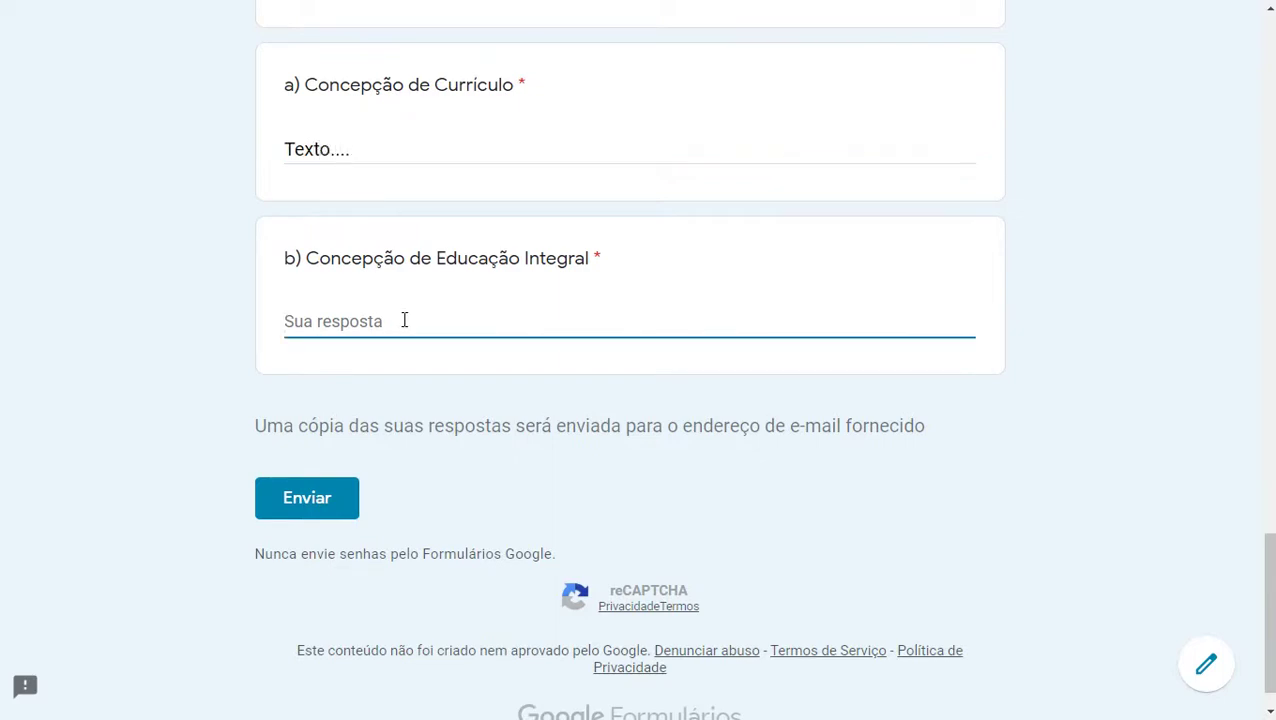
text(Tex)
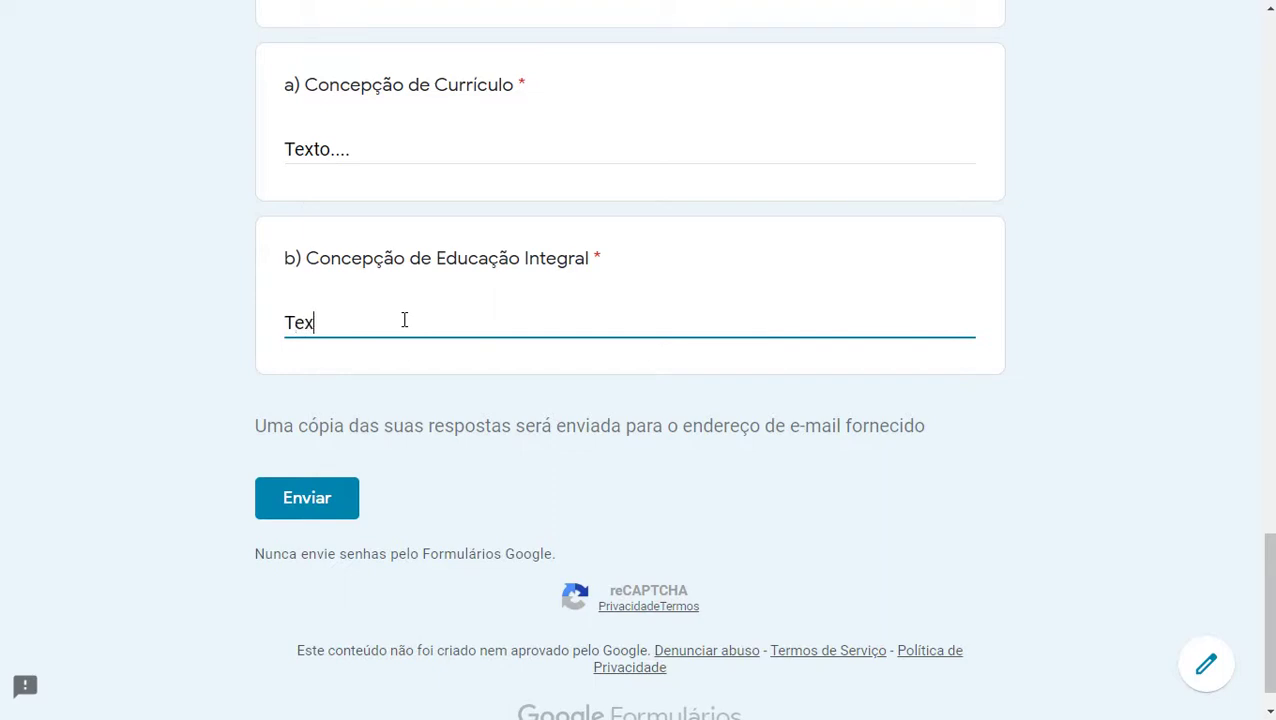
text(to.....)
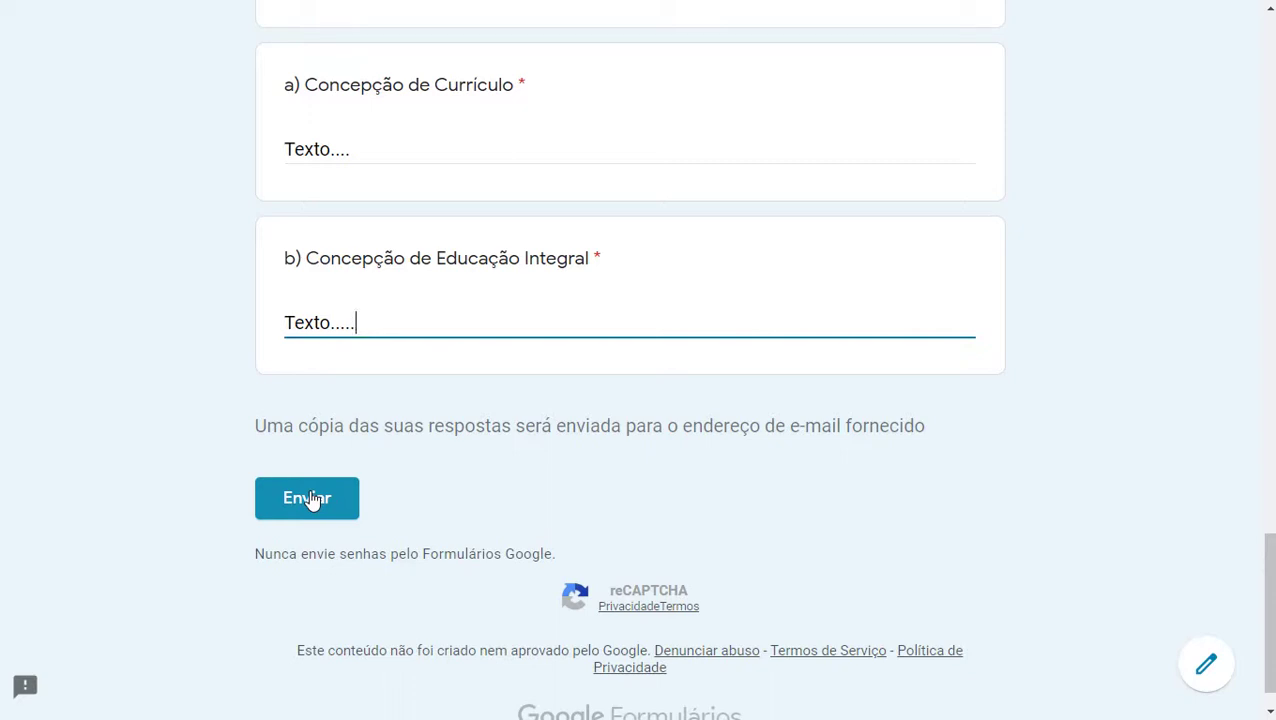
Step: Review the answers, highlighting the e-mailed-copy notice, and scroll back to the form title
drag(256, 426, 925, 430)
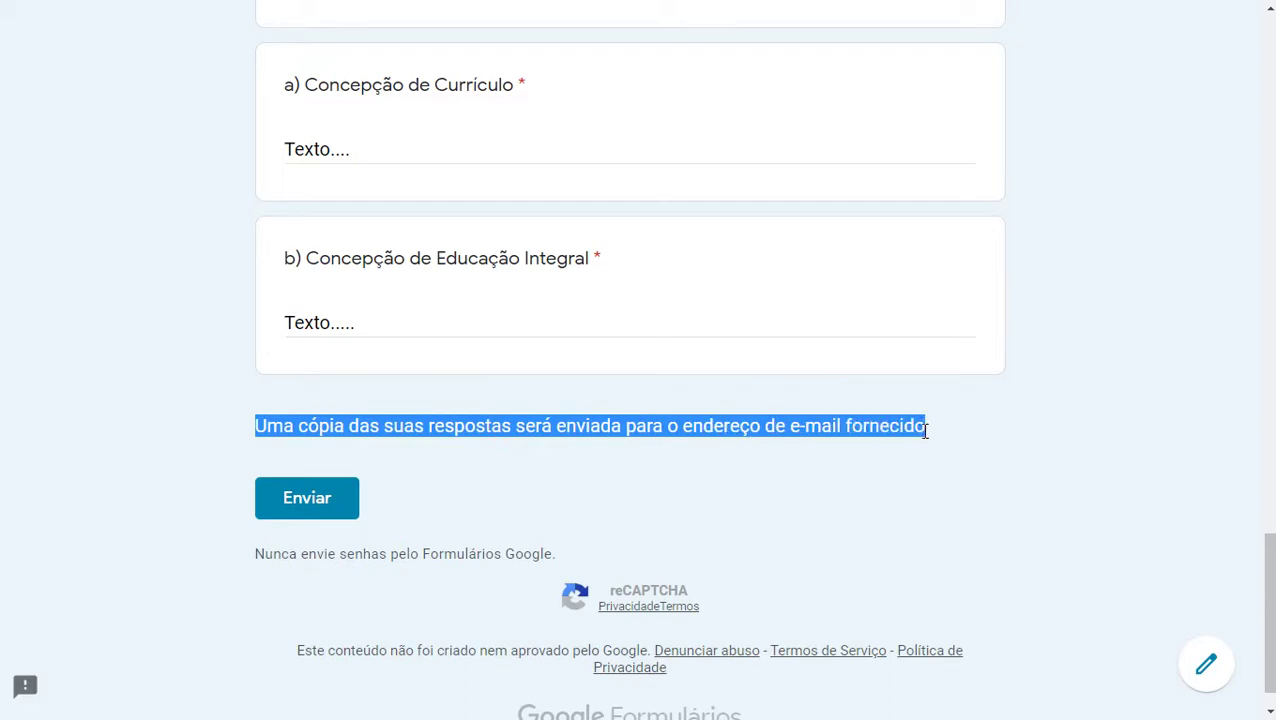
scroll(925, 430, up, 15)
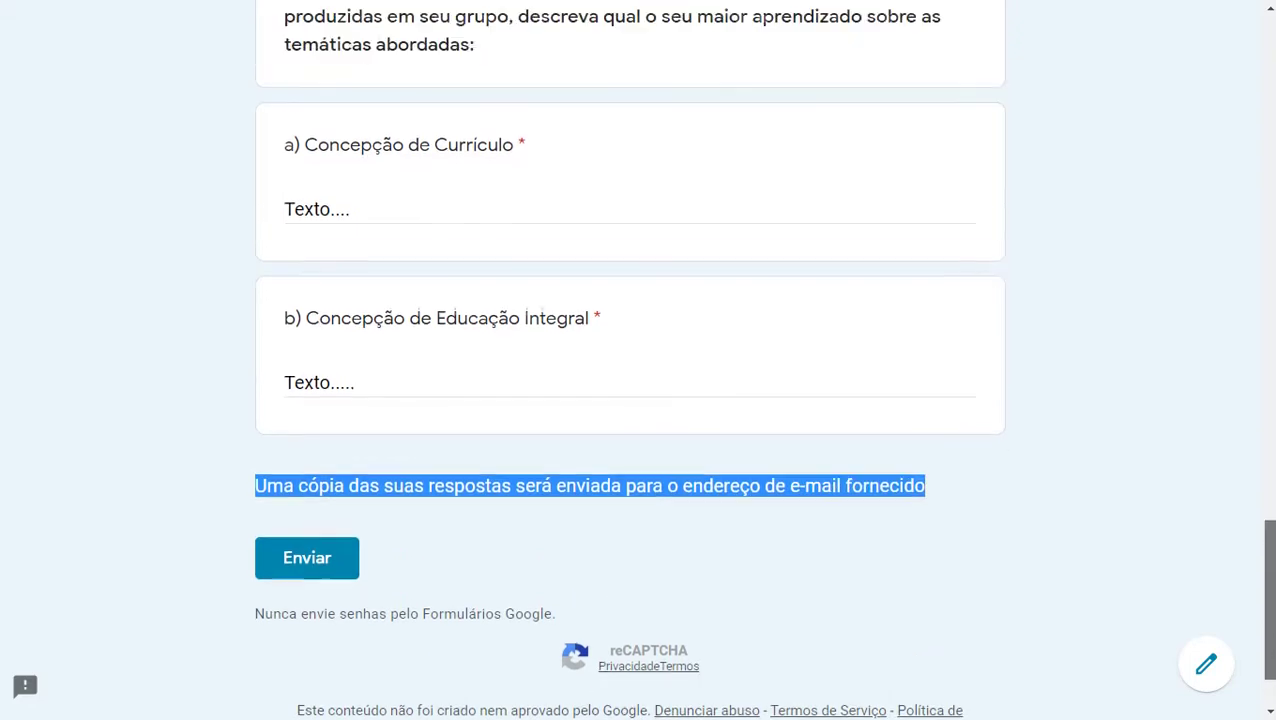
scroll(630, 360, up, 2)
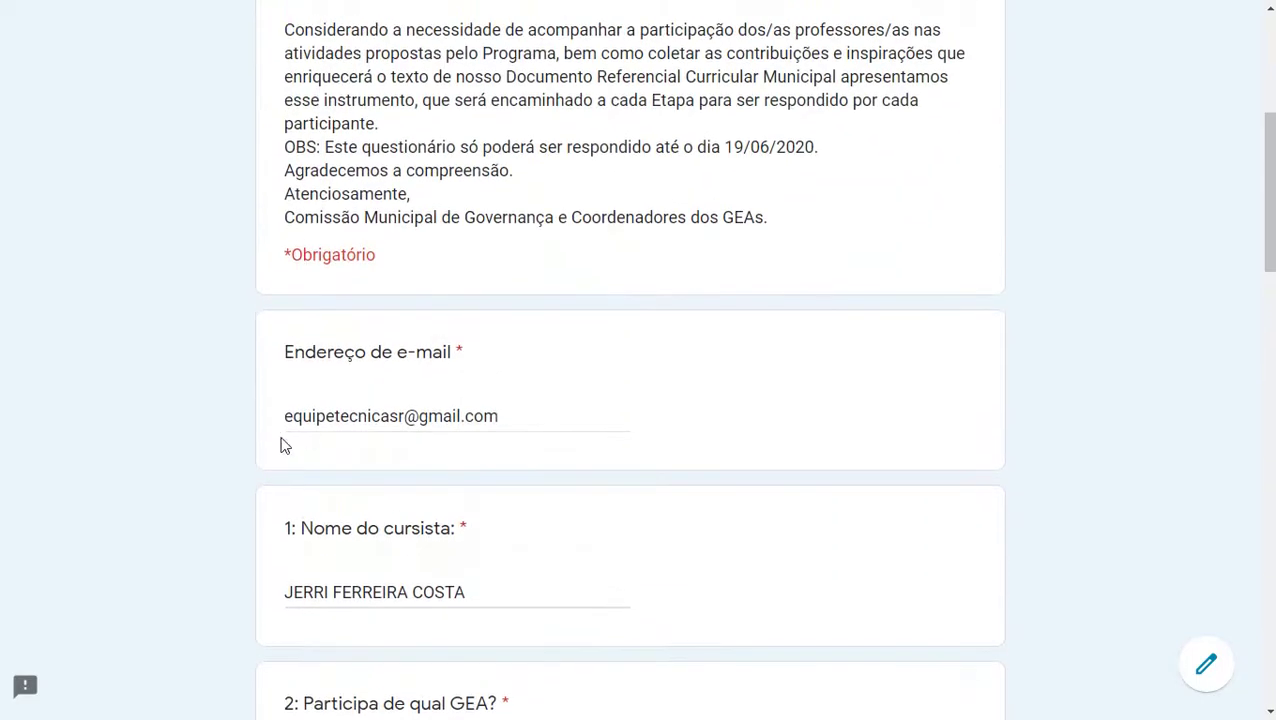
drag(291, 416, 498, 417)
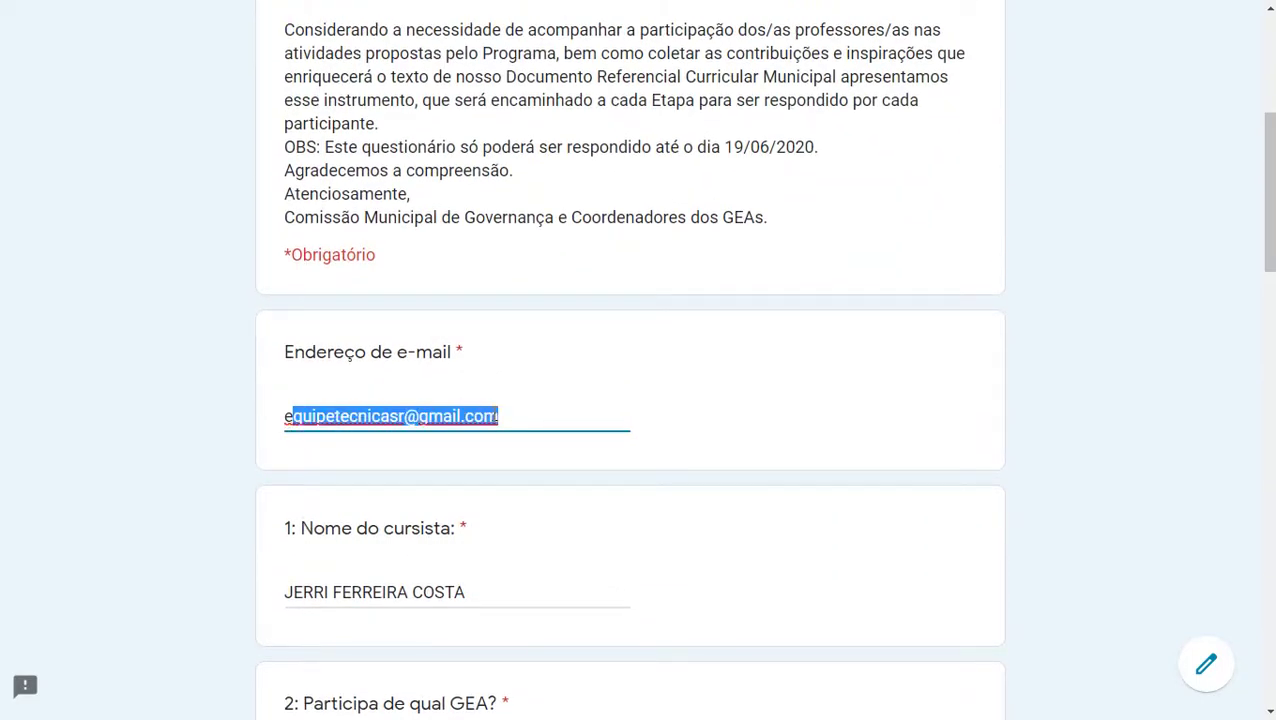
drag(1266, 165, 1266, 271)
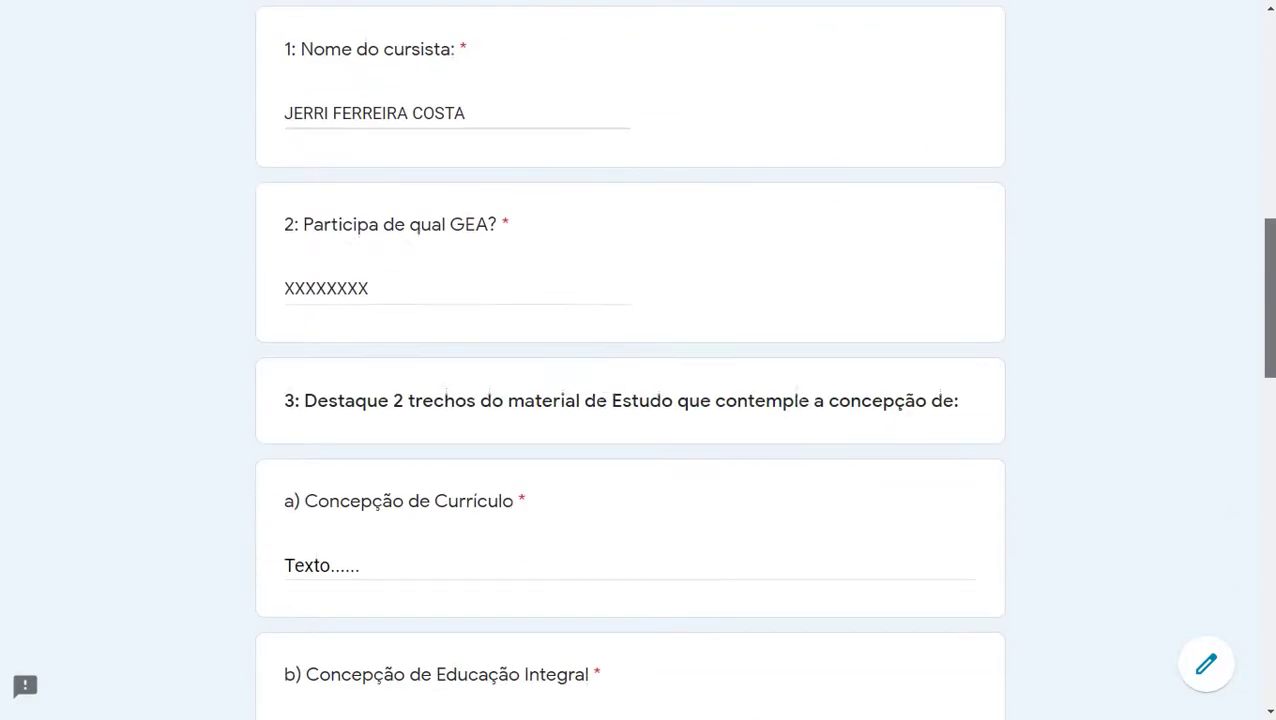
scroll(630, 360, down, 10)
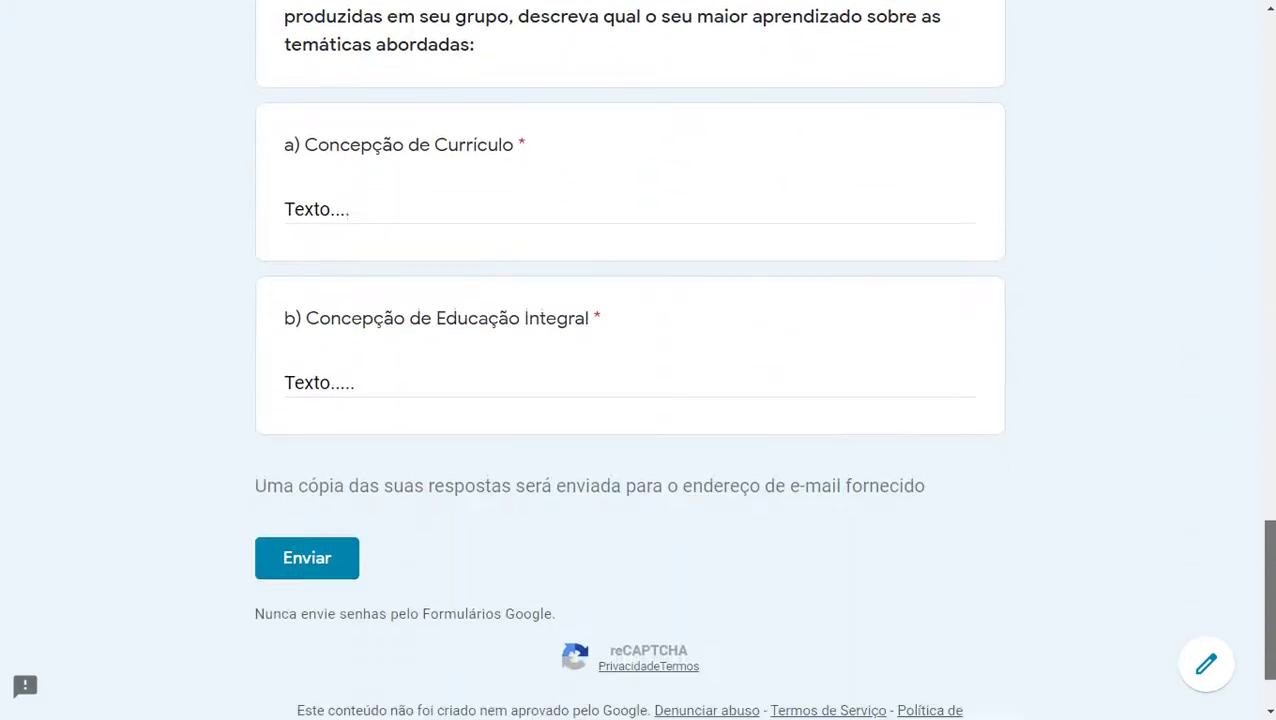
scroll(268, 448, down, 2)
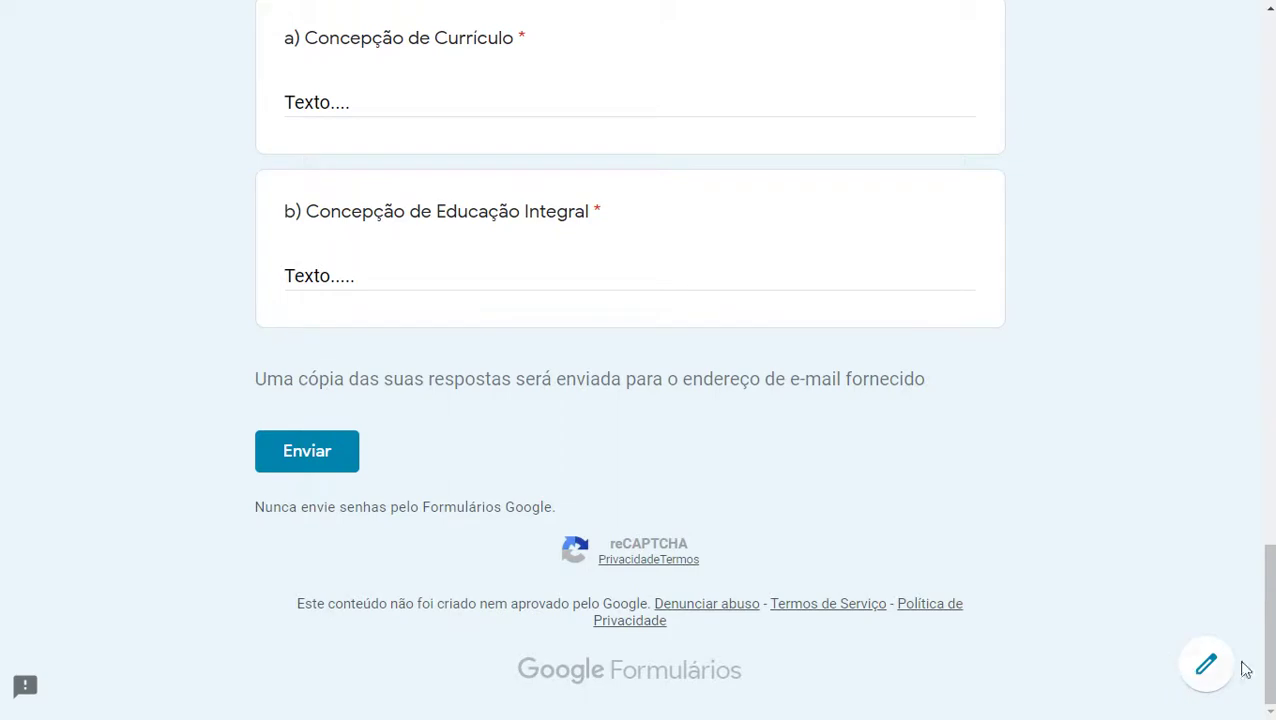
scroll(1245, 669, up, 15)
scroll(1137, 111, up, 3)
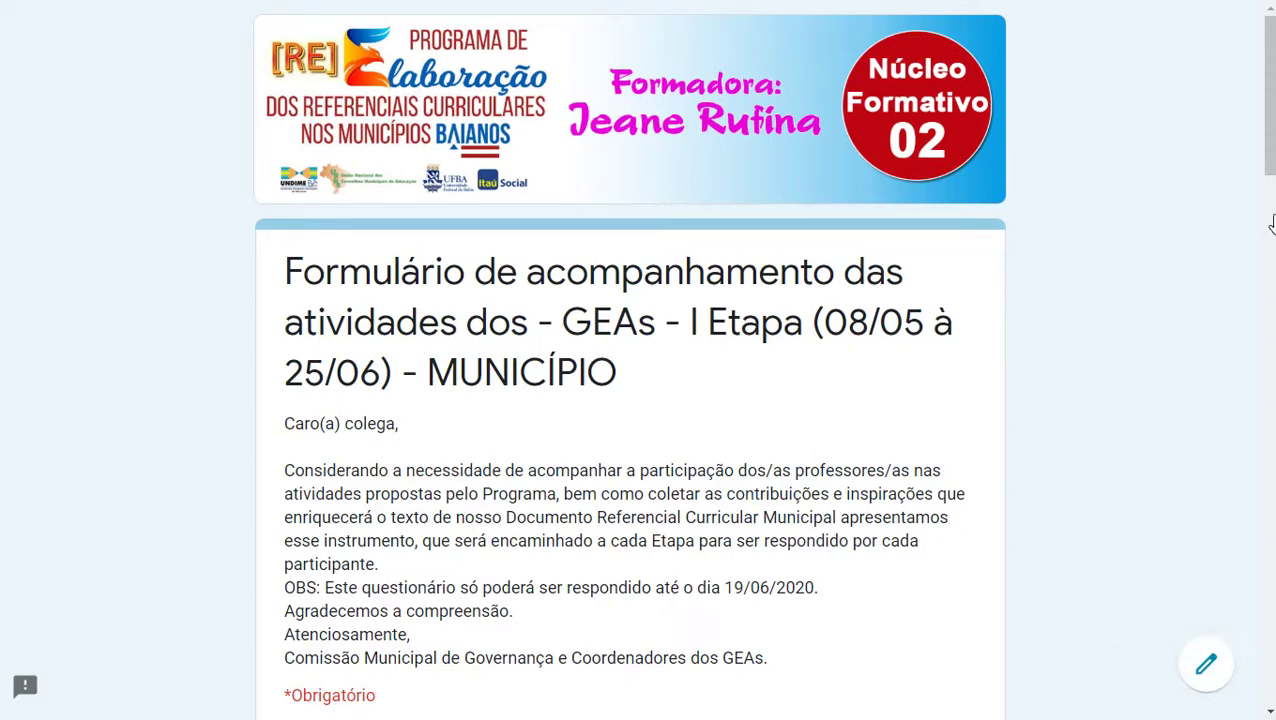
Step: Retype the e-mail field starting with 'e' to bring up the saved address suggestion
key(Tab)
text(e)
scroll(630, 400, down, 4)
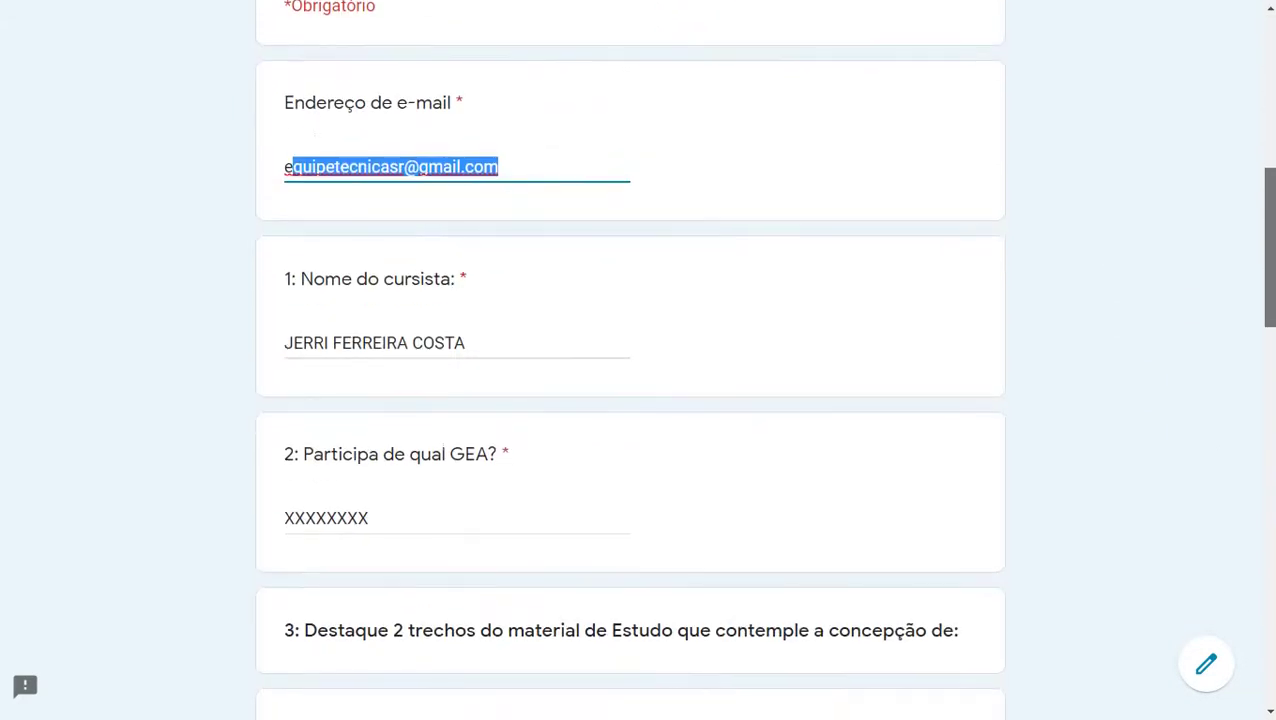